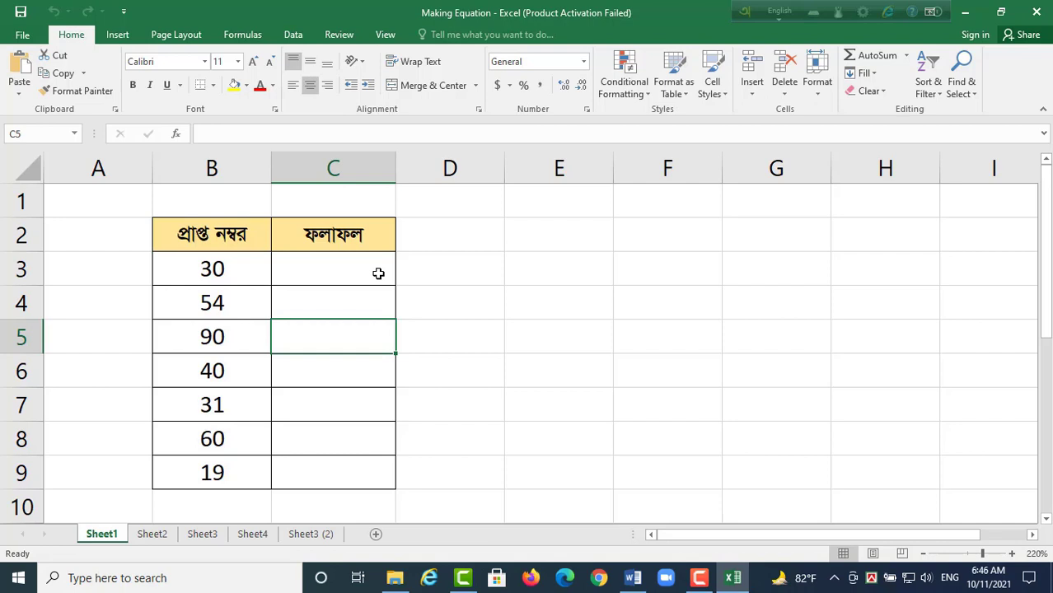
- Enter =IF(B3>=33,"Pass","Fail") in C3 and fill the formula down through C9
{"action": "left_click", "coordinate": [378, 274]}
{"action": "type", "text": "=IF("}
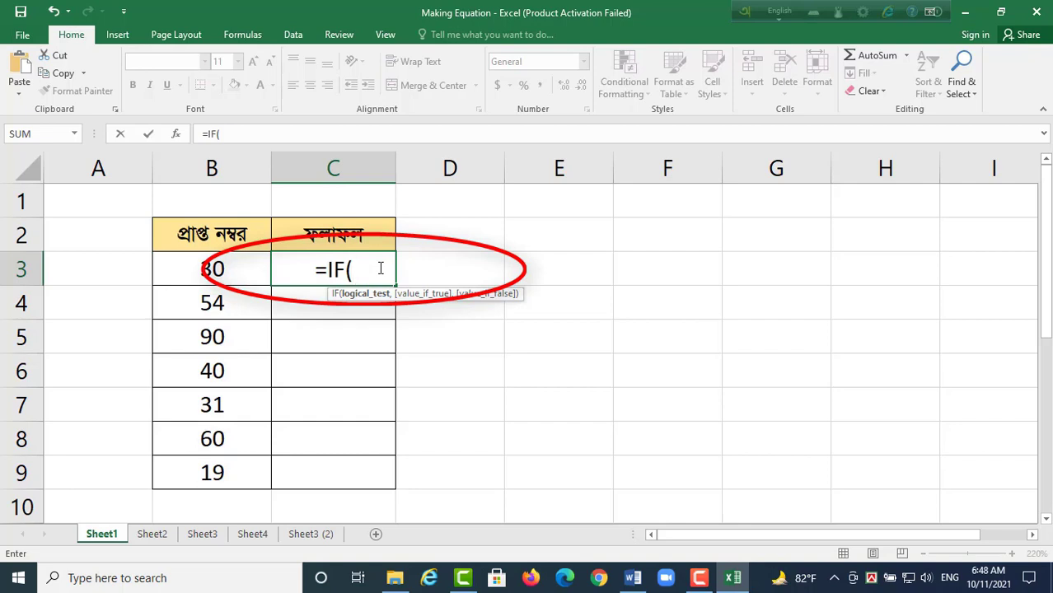
{"action": "type", "text": "B3>=33"}
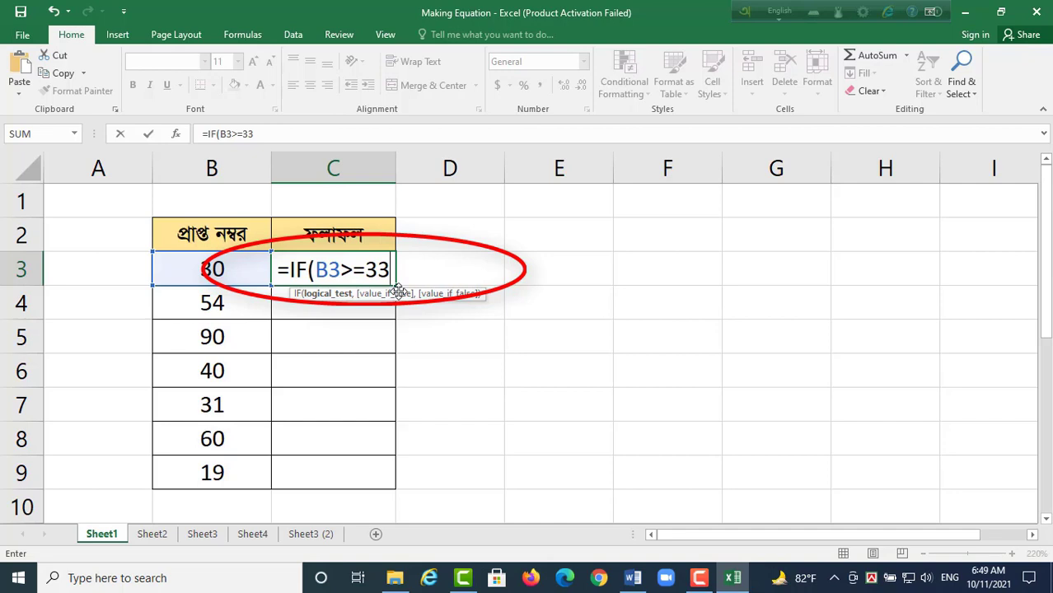
{"action": "type", "text": ","}
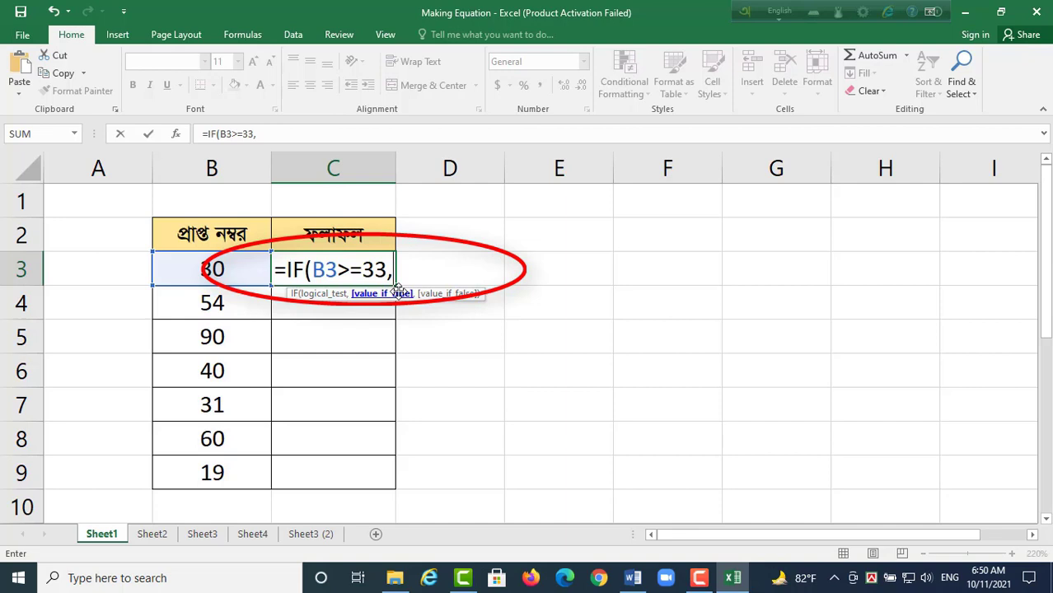
{"action": "type", "text": "\""}
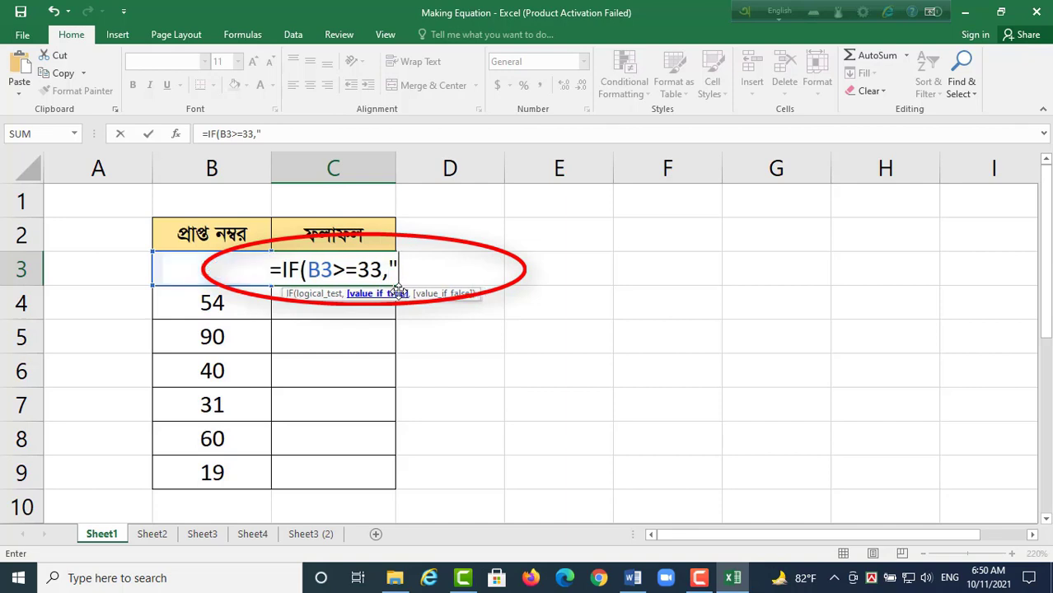
{"action": "type", "text": "Pass"}
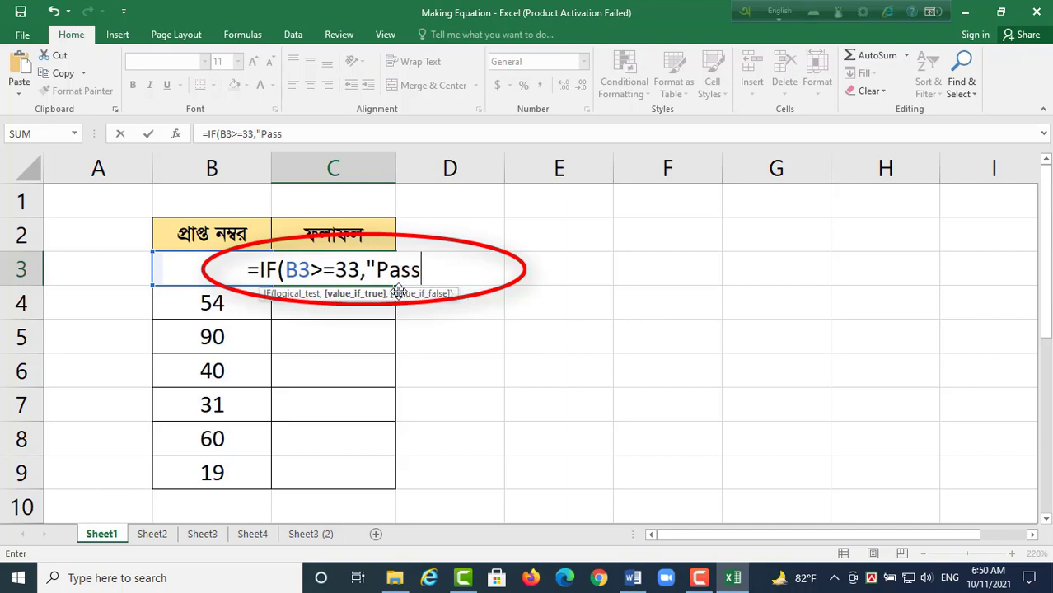
{"action": "type", "text": "\","}
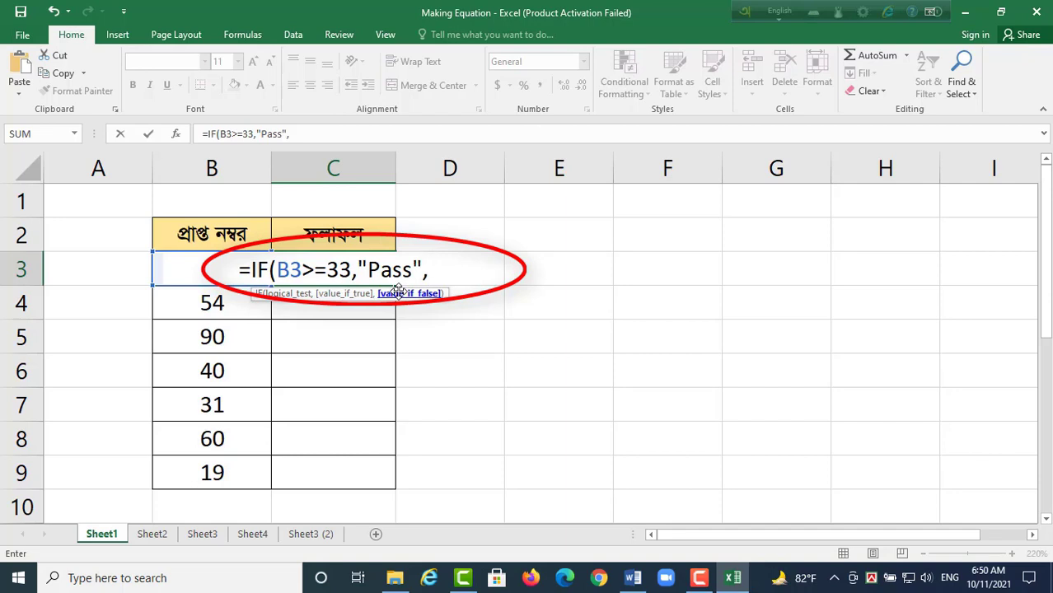
{"action": "type", "text": "\""}
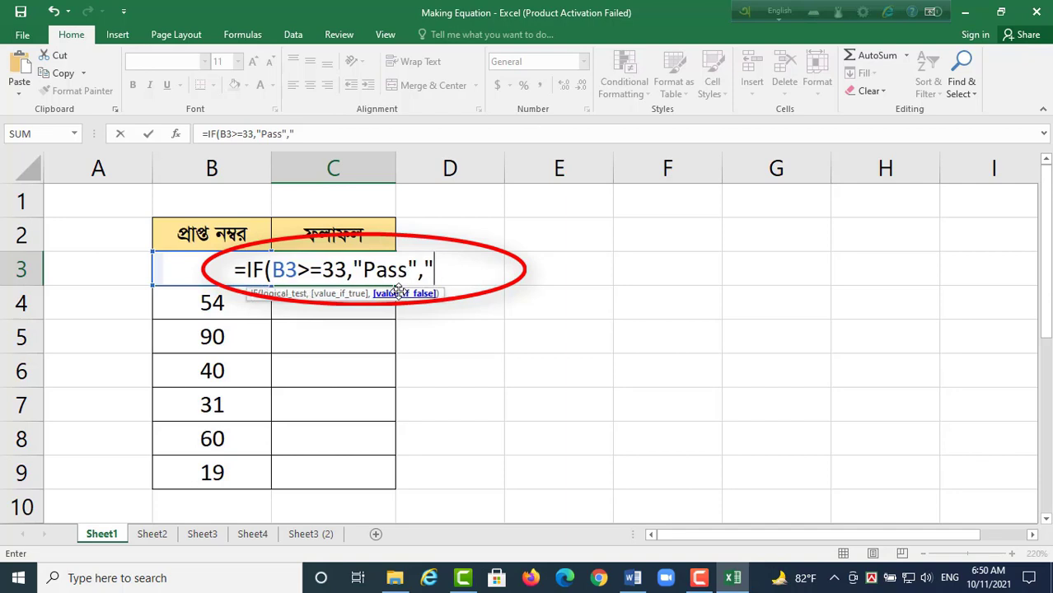
{"action": "type", "text": "Fail\""}
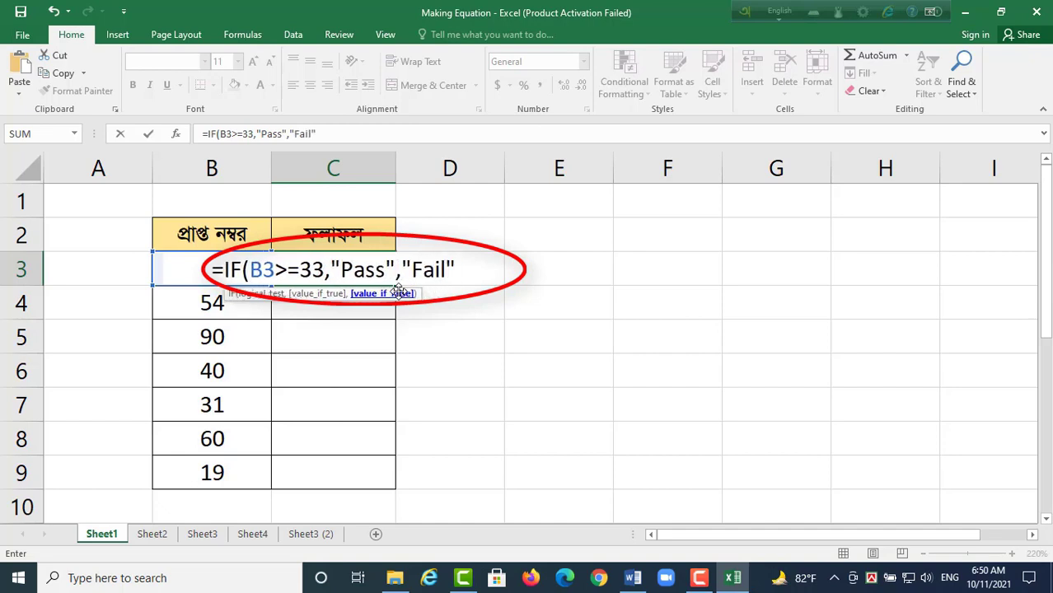
{"action": "type", "text": ")"}
{"action": "key", "text": "Return"}
{"action": "left_click", "coordinate": [377, 265]}
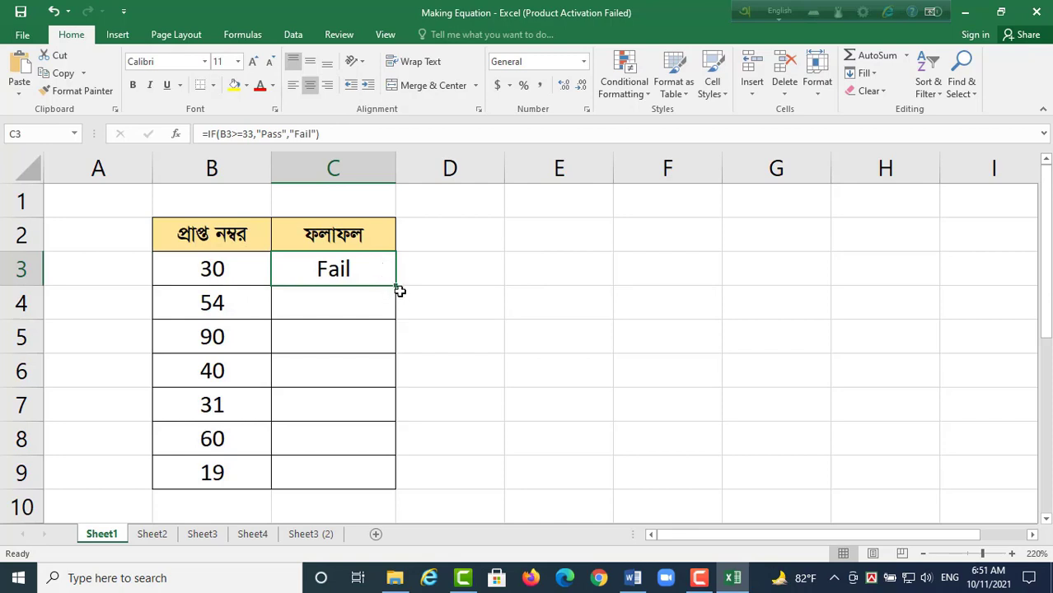
{"action": "left_click_drag", "start_coordinate": [395, 285], "coordinate": [413, 483]}
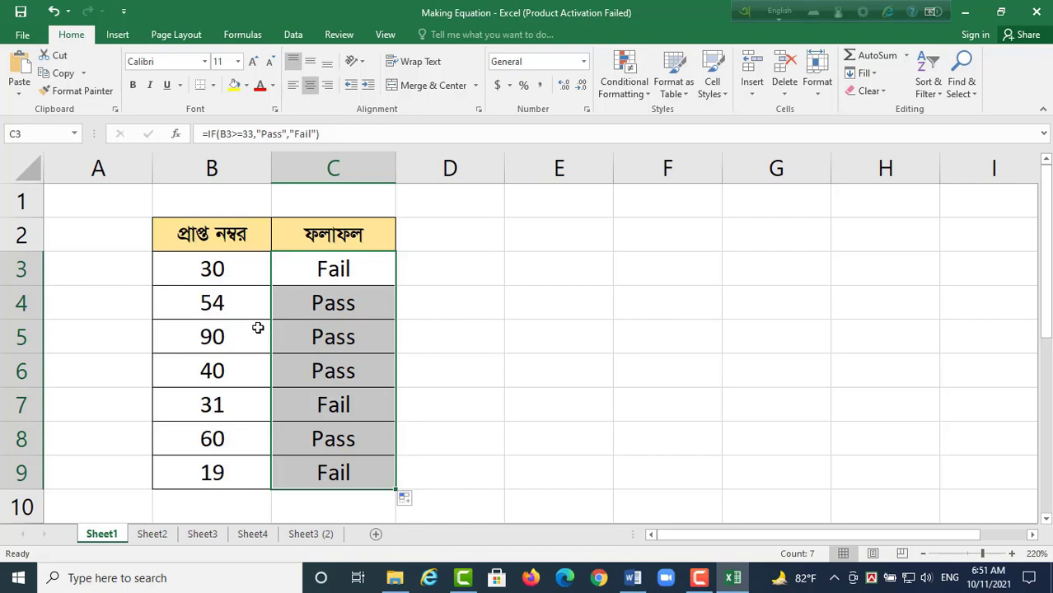
- Change the mark in cell B3 to 44
{"action": "left_click", "coordinate": [219, 273]}
{"action": "type", "text": "44"}
{"action": "key", "text": "Return"}
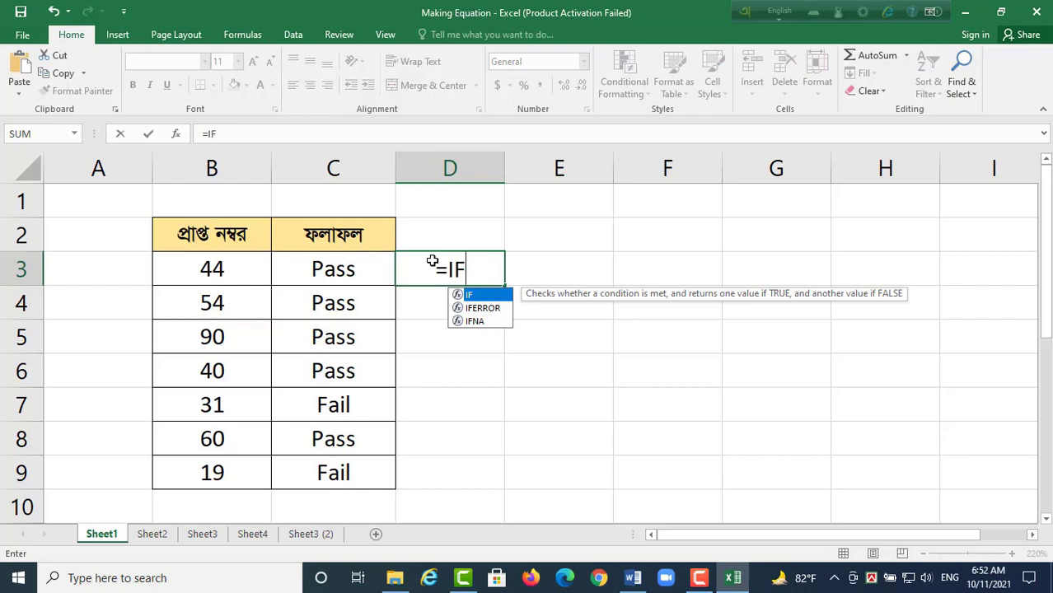
- Enter the reversed test =IF(B3<33,"Fail","Pass") in D3, fill it down through D9 and compare it with the formula in C3
{"action": "type", "text": "("}
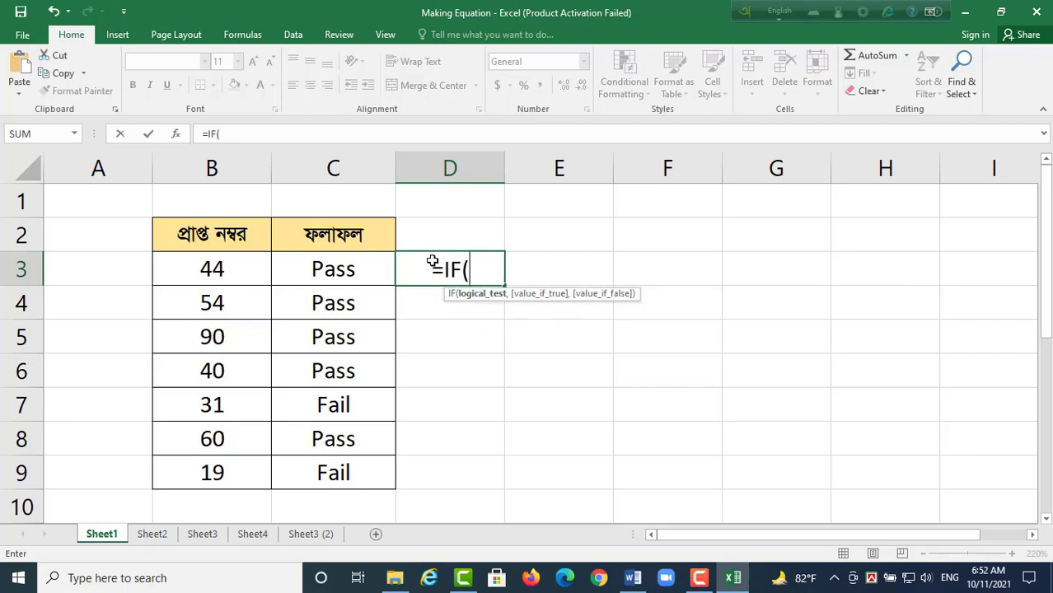
{"action": "type", "text": "B3<33"}
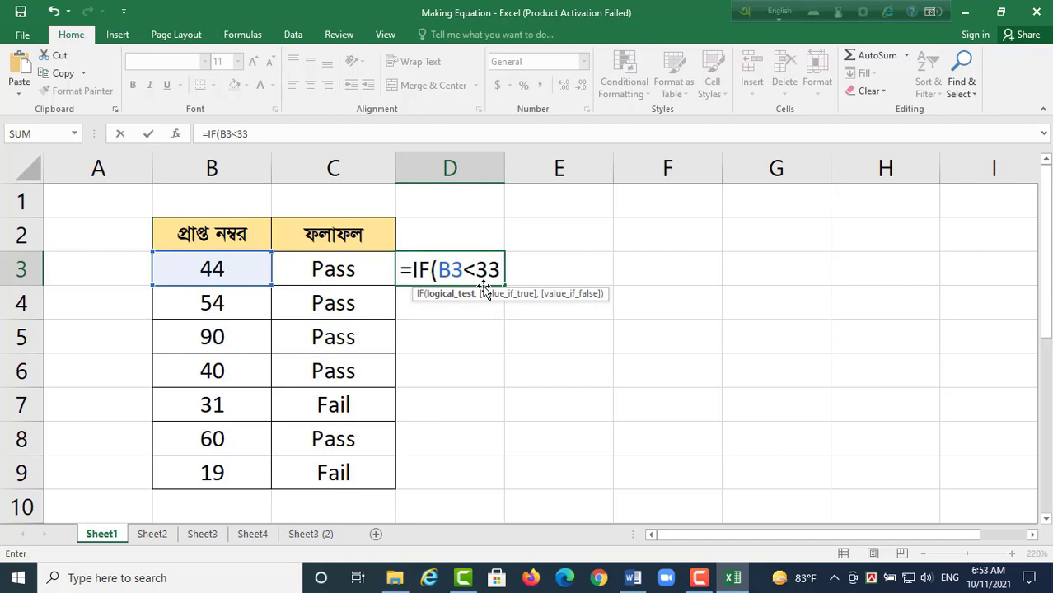
{"action": "type", "text": ","}
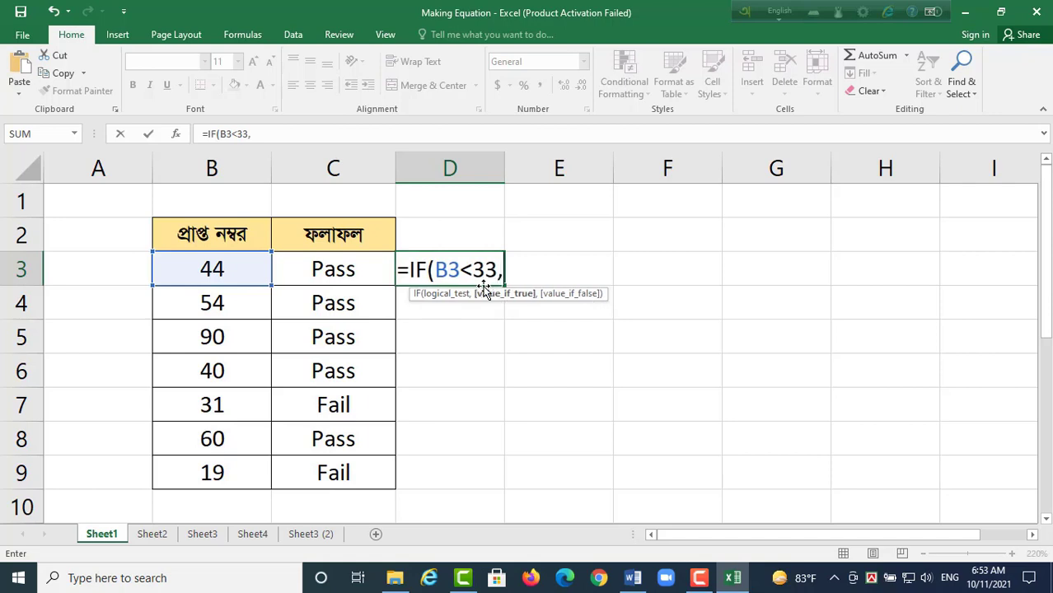
{"action": "type", "text": "\"Fail\""}
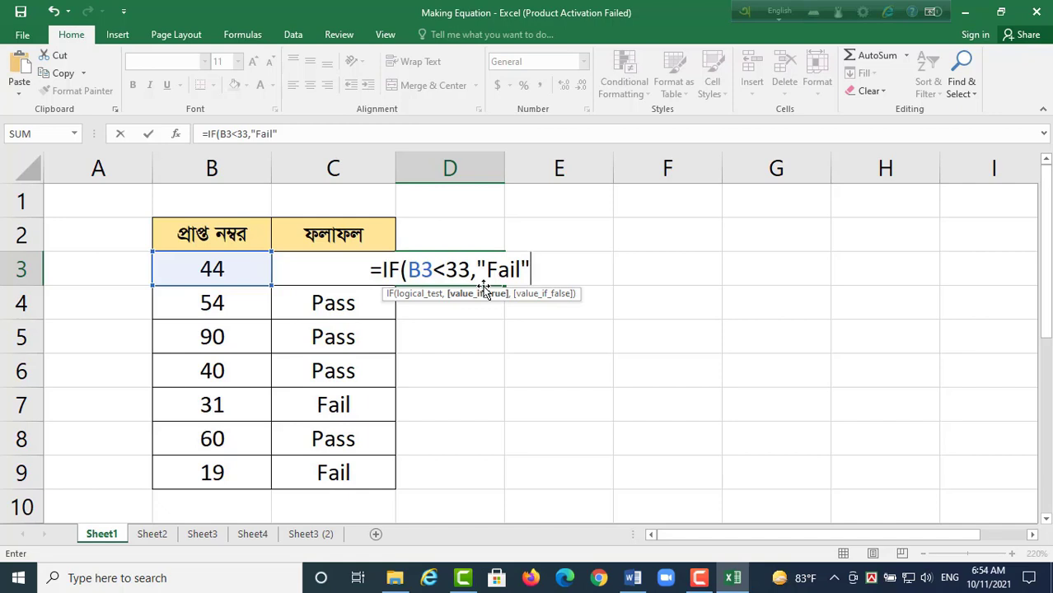
{"action": "type", "text": ",\"Pass\""}
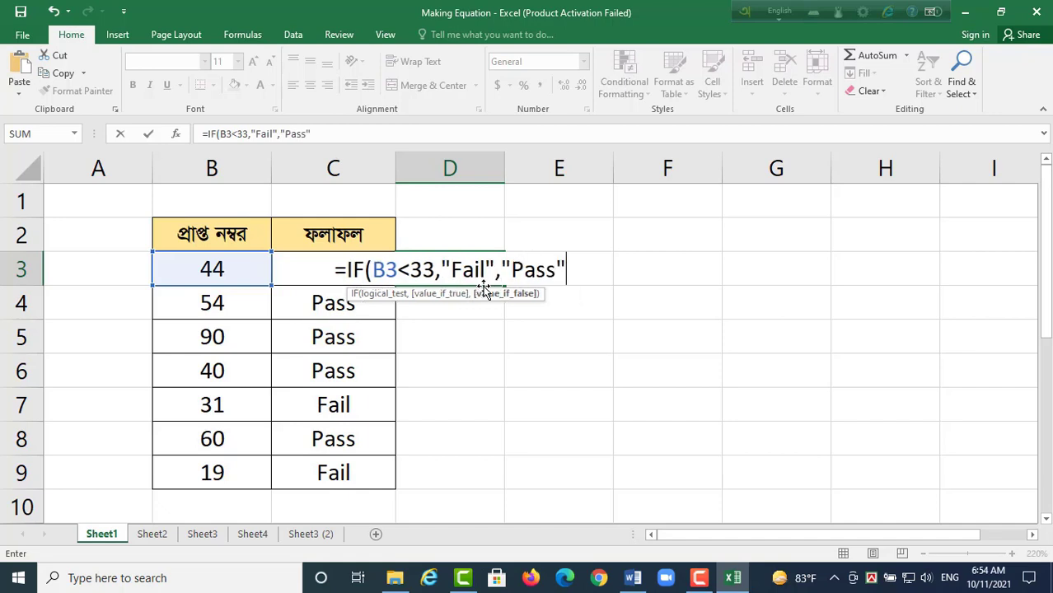
{"action": "type", "text": ")"}
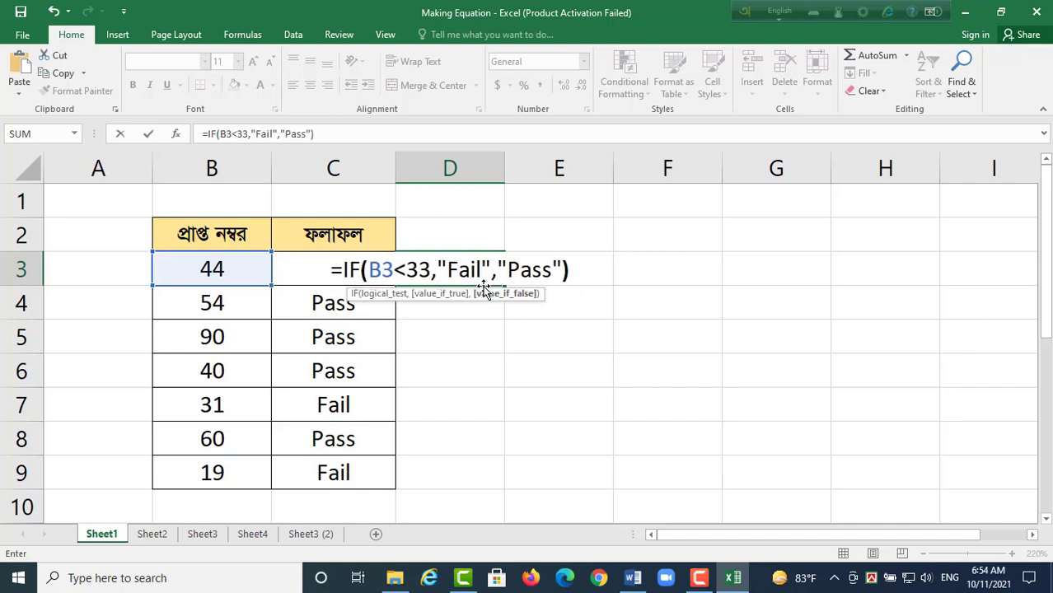
{"action": "key", "text": "Return"}
{"action": "left_click", "coordinate": [491, 279]}
{"action": "left_click_drag", "start_coordinate": [504, 285], "coordinate": [509, 495]}
{"action": "left_click", "coordinate": [357, 266]}
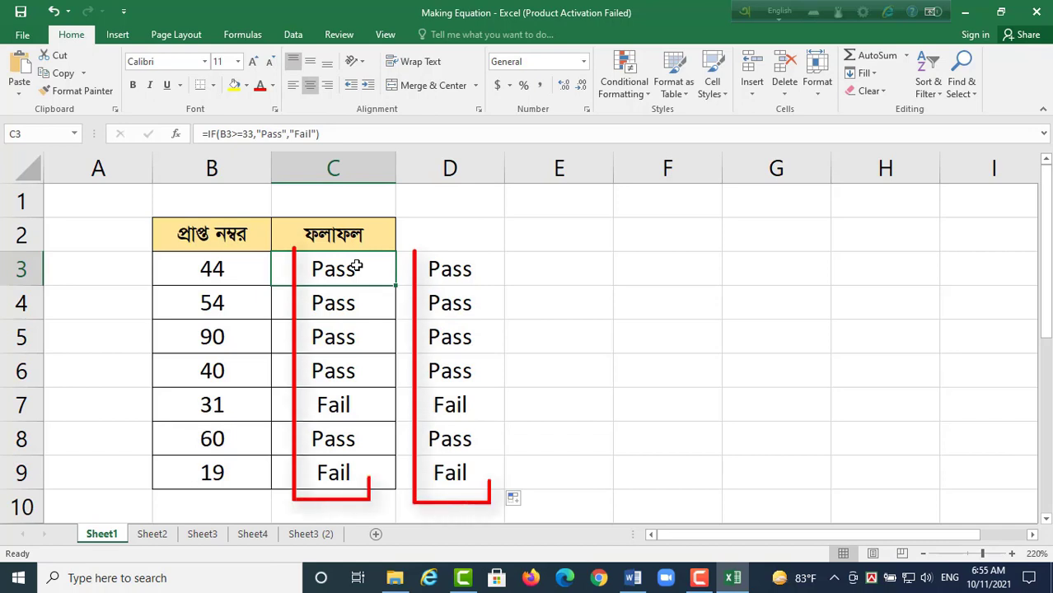
{"action": "left_click", "coordinate": [433, 268]}
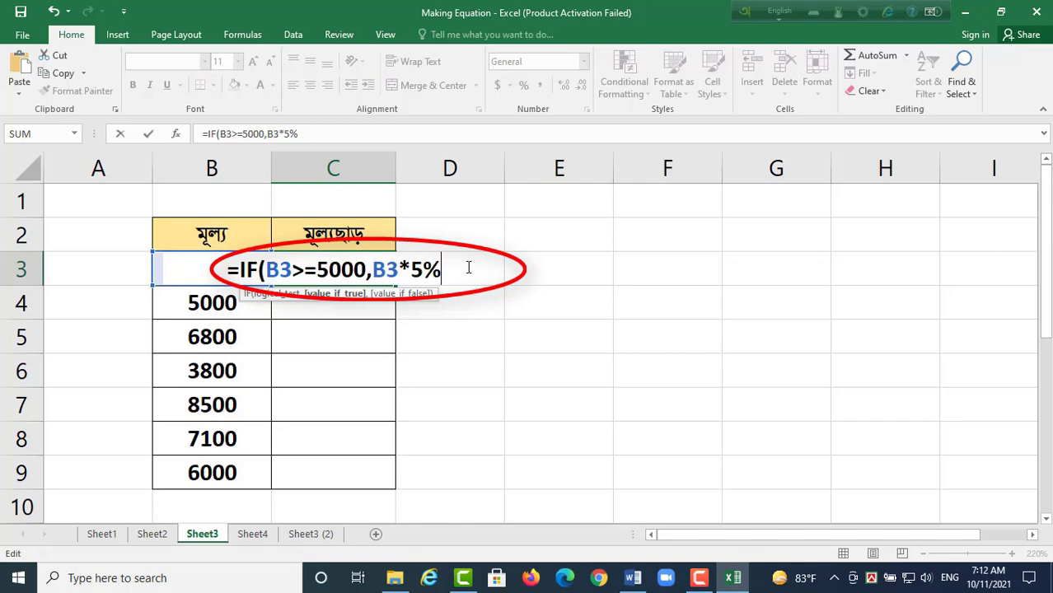
- Complete the discount formula in C3 of Sheet3 as =IF(B3>=5000,B3*5%,0) and fill it down through C9
{"action": "type", "text": ","}
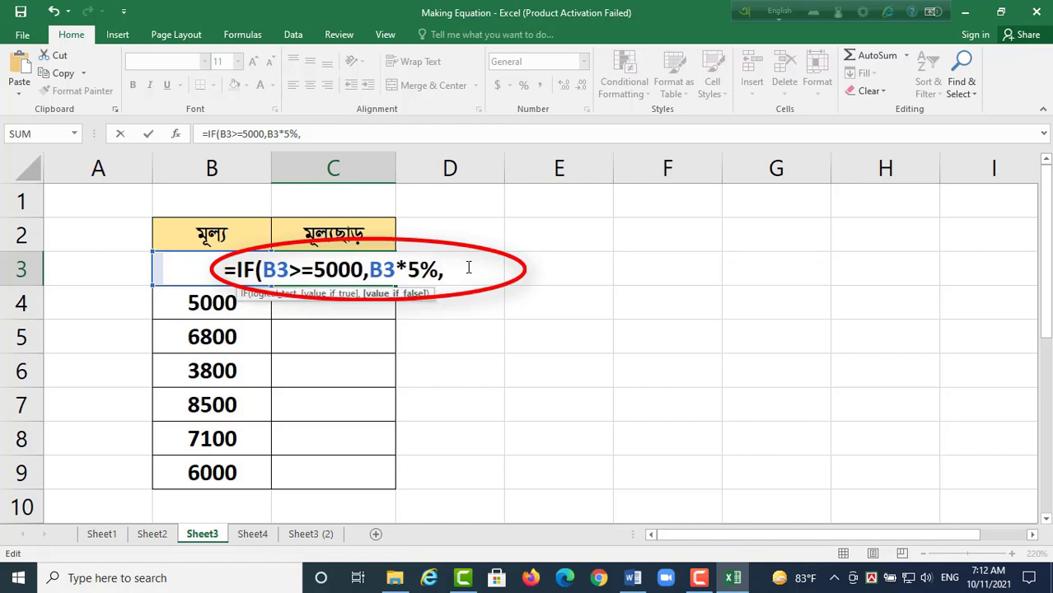
{"action": "type", "text": "0"}
{"action": "type", "text": ")"}
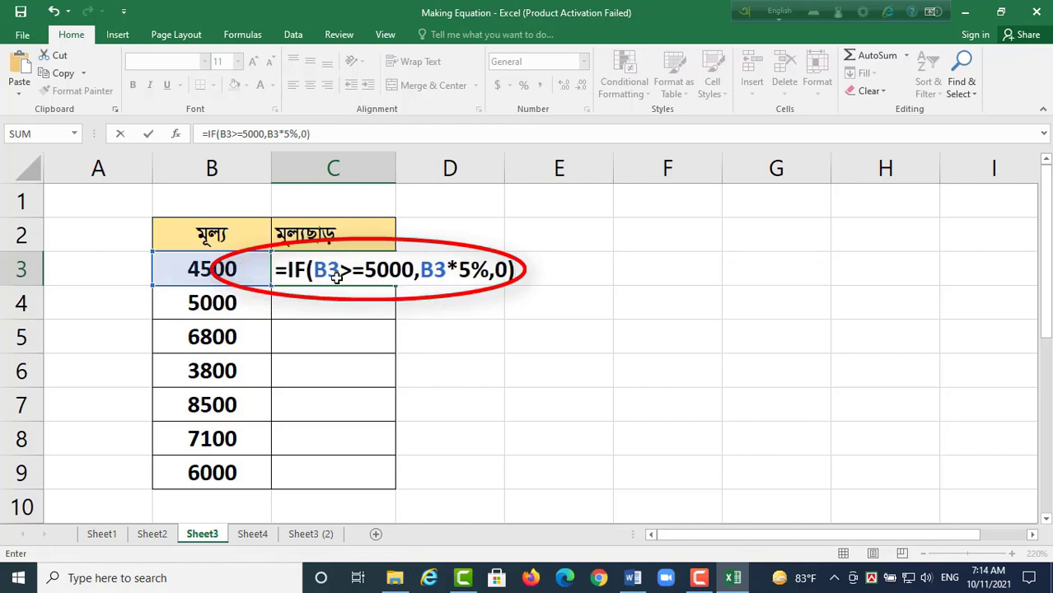
{"action": "key", "text": "Return"}
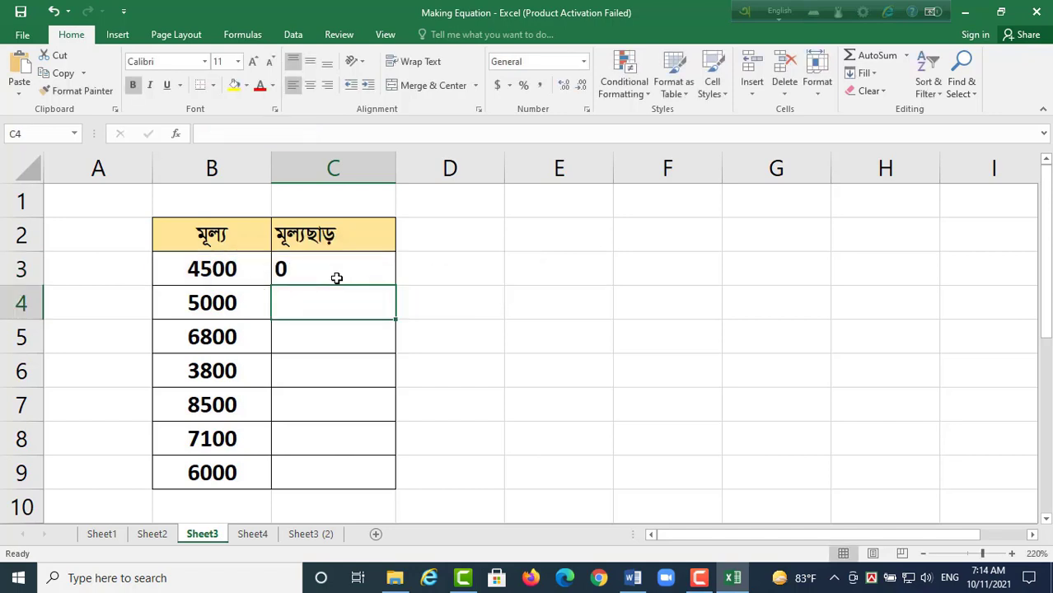
{"action": "left_click", "coordinate": [337, 278]}
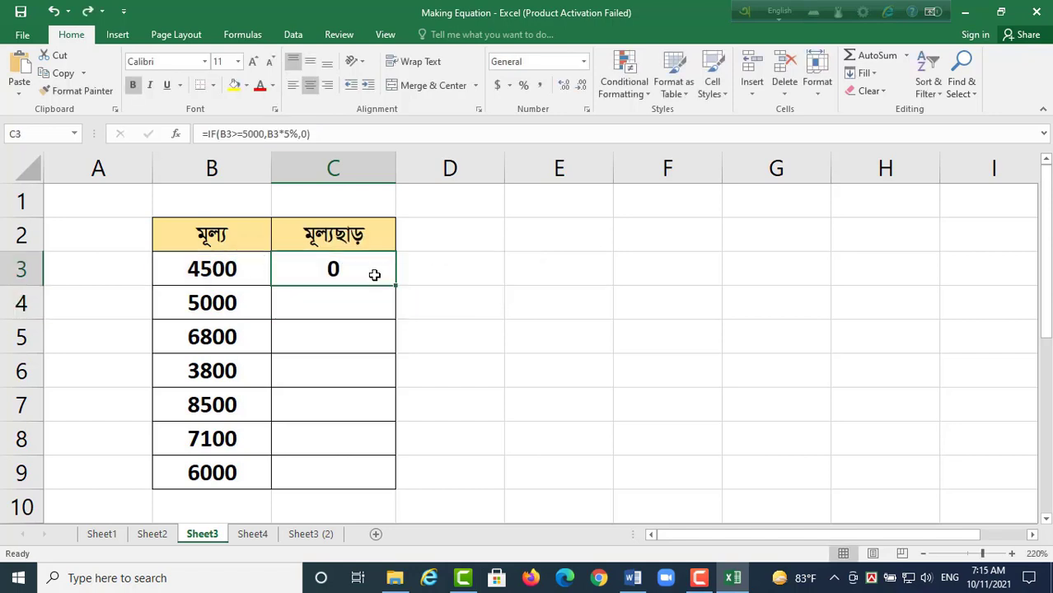
{"action": "mouse_move", "coordinate": [396, 288]}
{"action": "left_mouse_down"}
{"action": "mouse_move", "coordinate": [411, 388]}
{"action": "mouse_move", "coordinate": [397, 482]}
{"action": "left_mouse_up"}
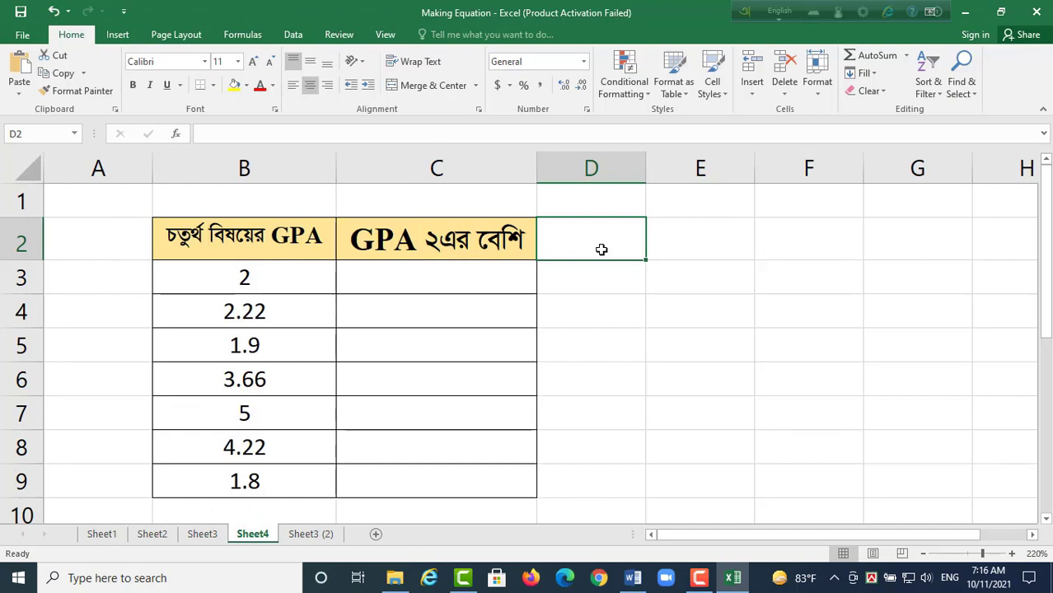
- Enter =IF(B3>2,B3-2,0) in C3 of Sheet4 for the GPA above 2 and fill it down through C9
{"action": "left_click", "coordinate": [460, 283]}
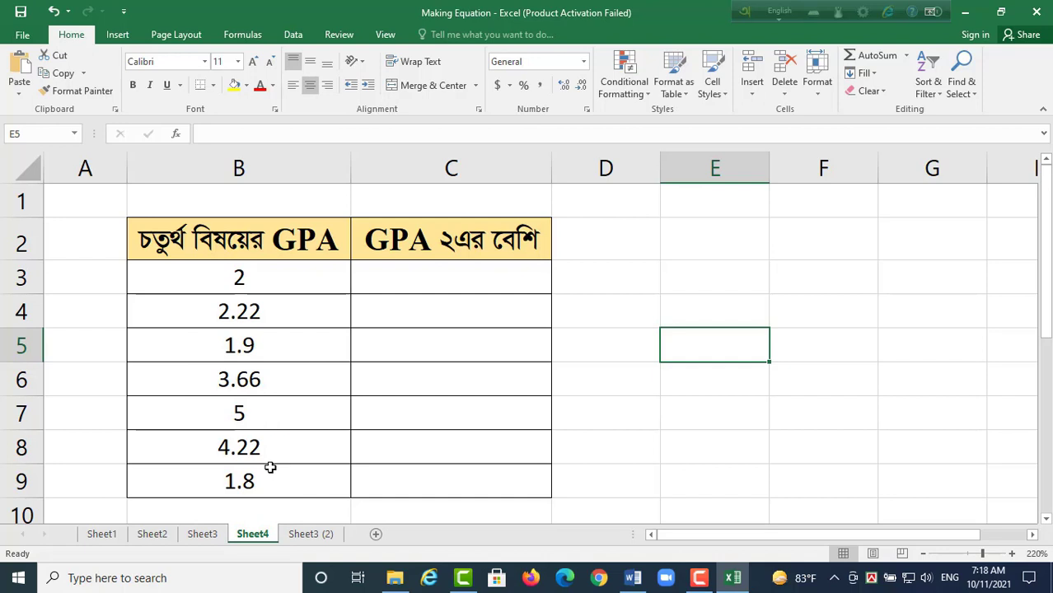
{"action": "left_click", "coordinate": [448, 282]}
{"action": "type", "text": "=IF"}
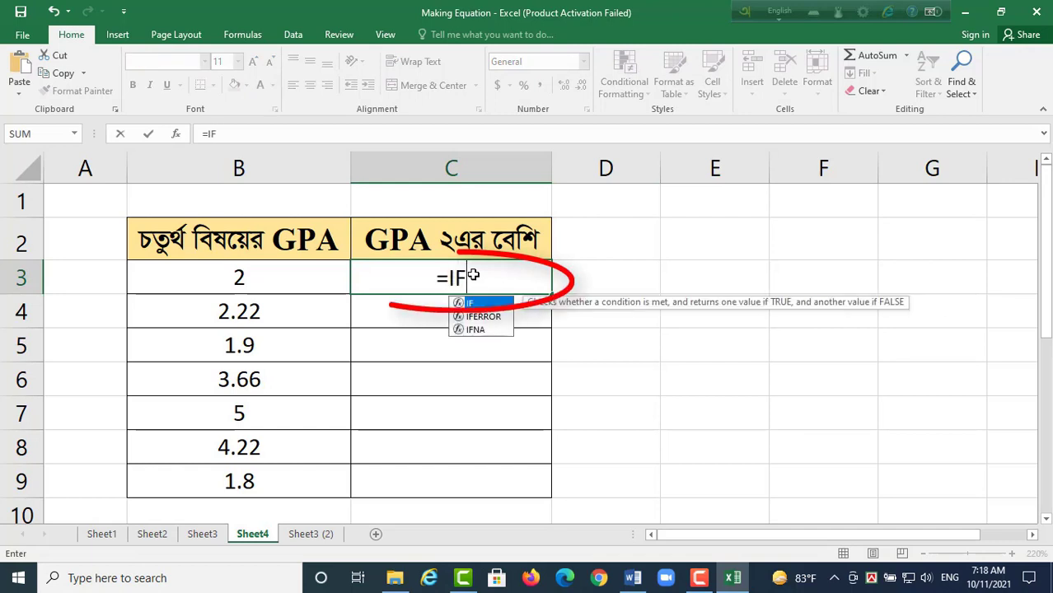
{"action": "type", "text": "("}
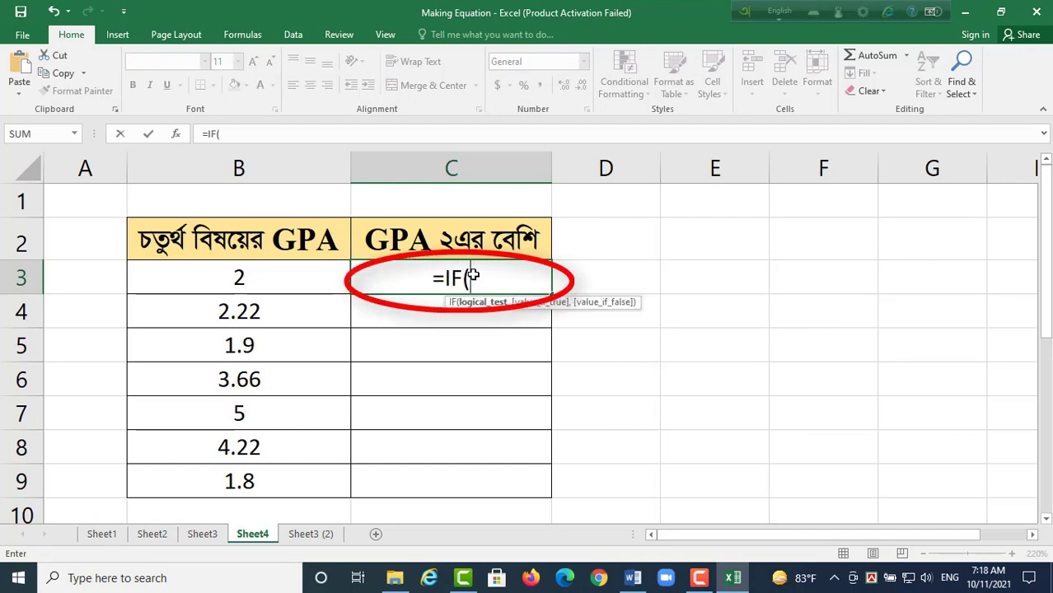
{"action": "type", "text": "B3"}
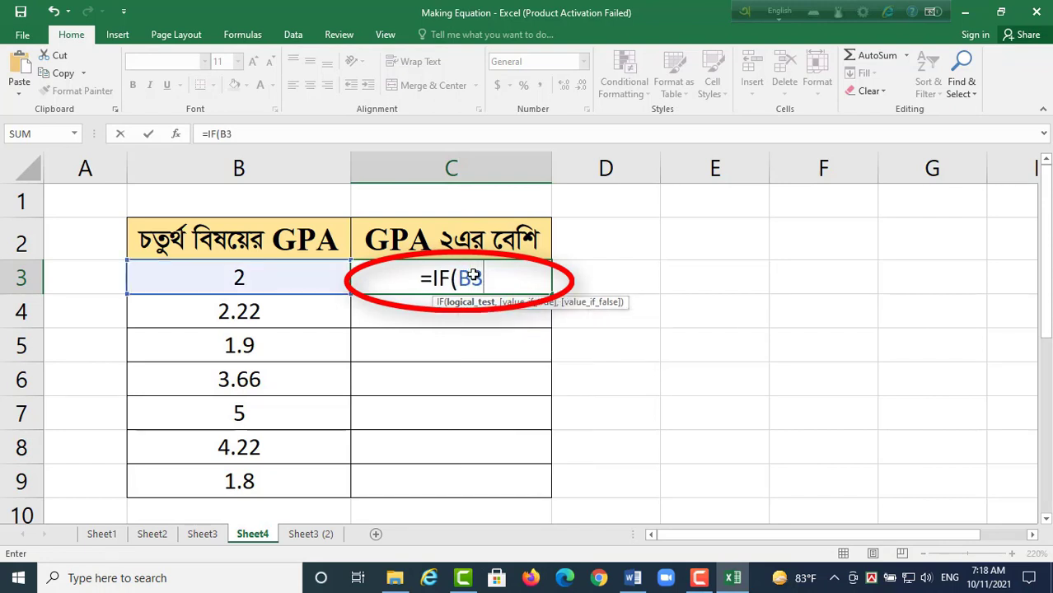
{"action": "type", "text": ">2"}
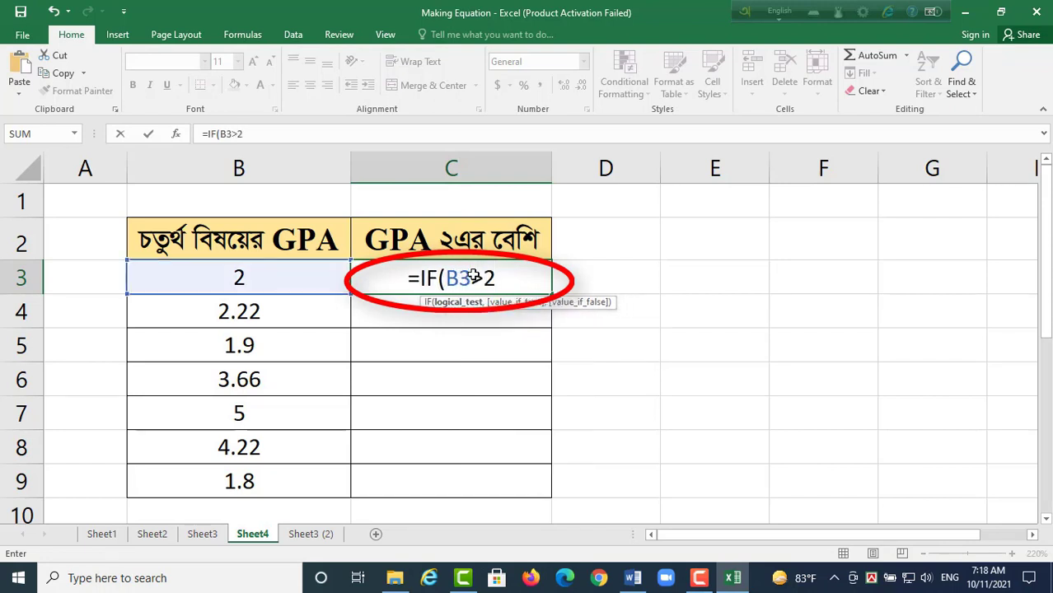
{"action": "type", "text": ","}
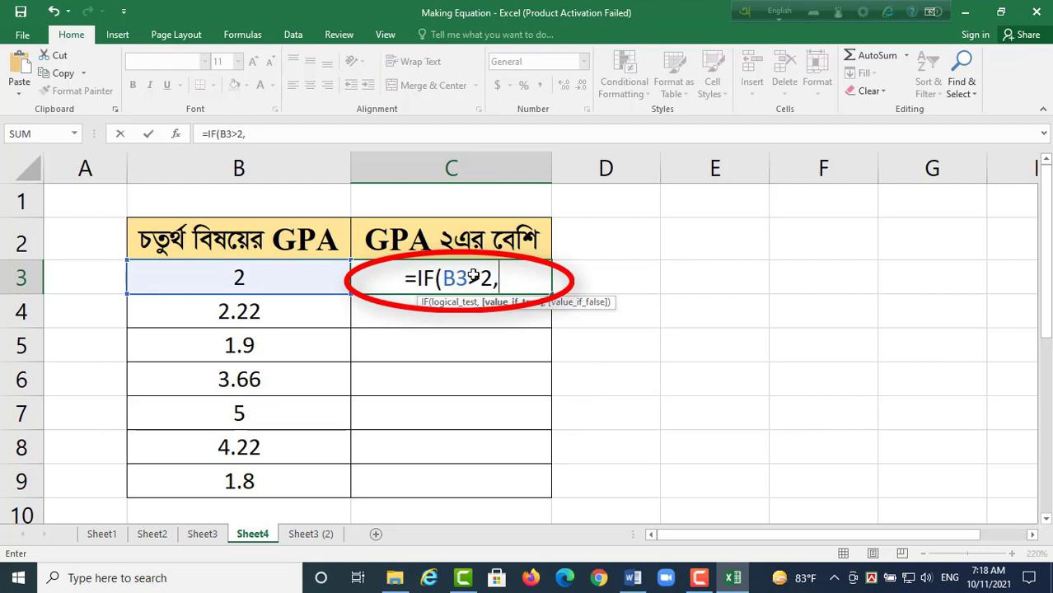
{"action": "type", "text": "B3"}
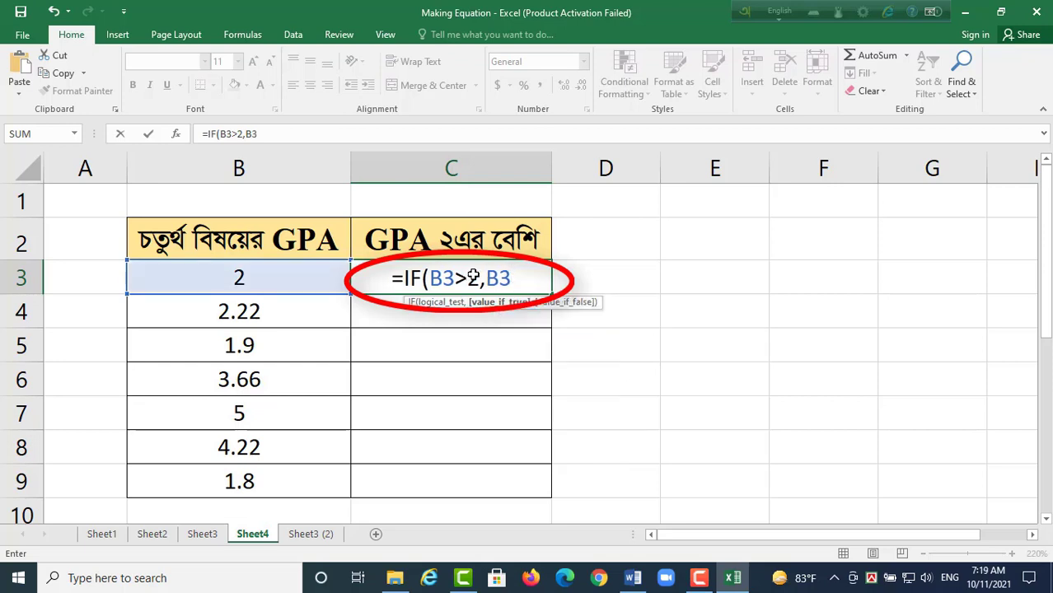
{"action": "type", "text": "-2,"}
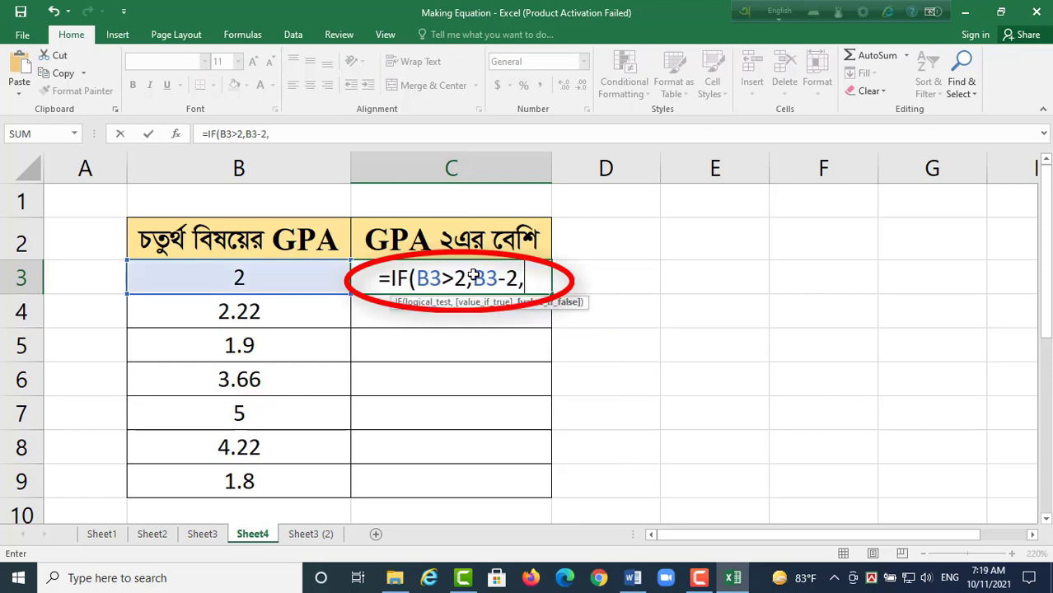
{"action": "type", "text": "0"}
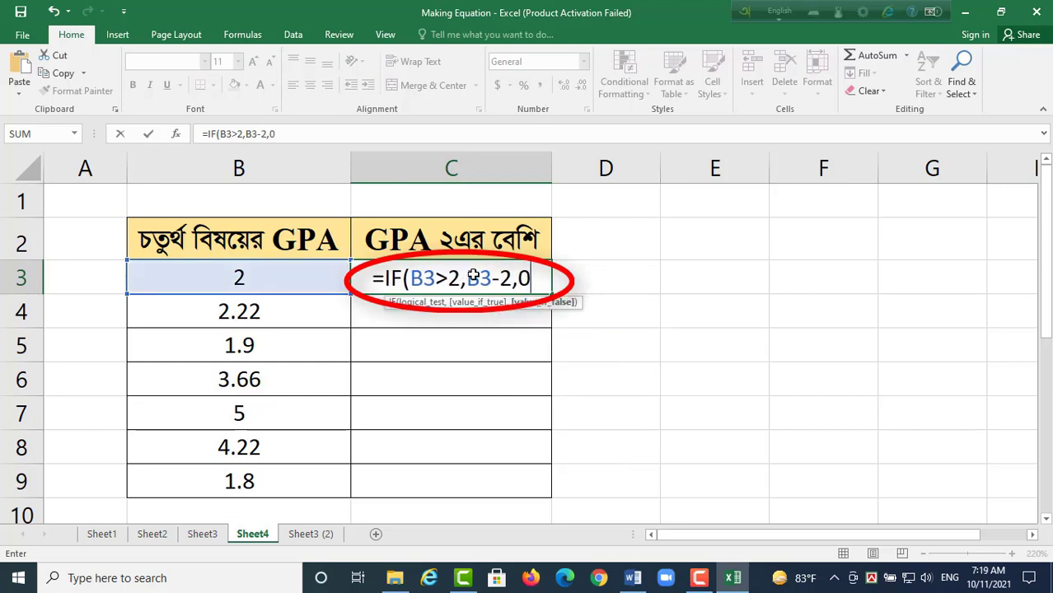
{"action": "type", "text": ")"}
{"action": "key", "text": "Return"}
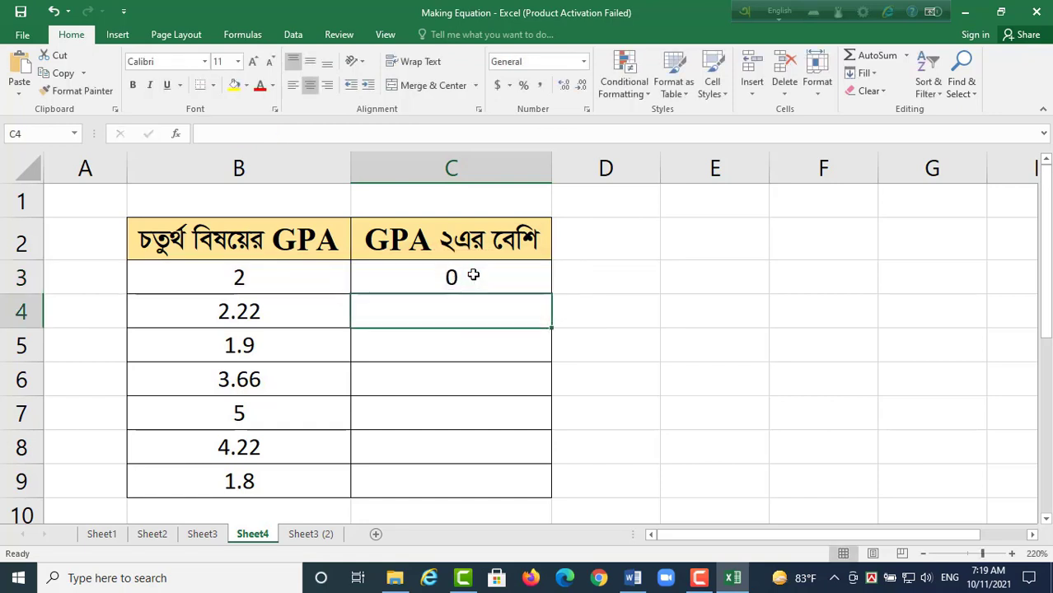
{"action": "left_click", "coordinate": [474, 275]}
{"action": "left_click_drag", "start_coordinate": [552, 293], "coordinate": [553, 495]}
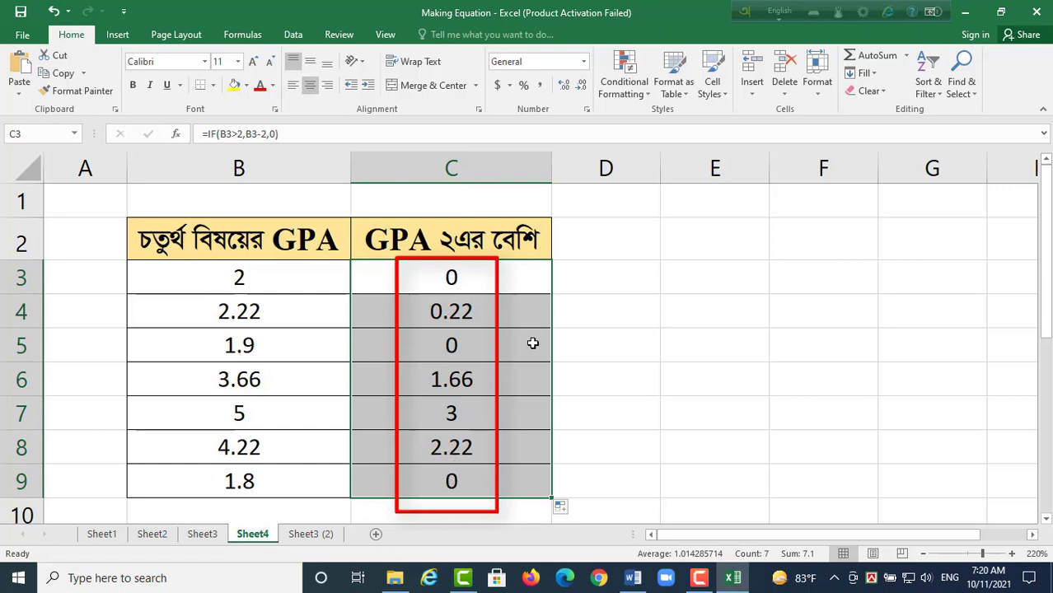
- Enter =IF(B3>C3,B3,C3) in D3 of Sheet2 to return the larger value, and fill it down through D9
{"action": "left_click", "coordinate": [491, 287]}
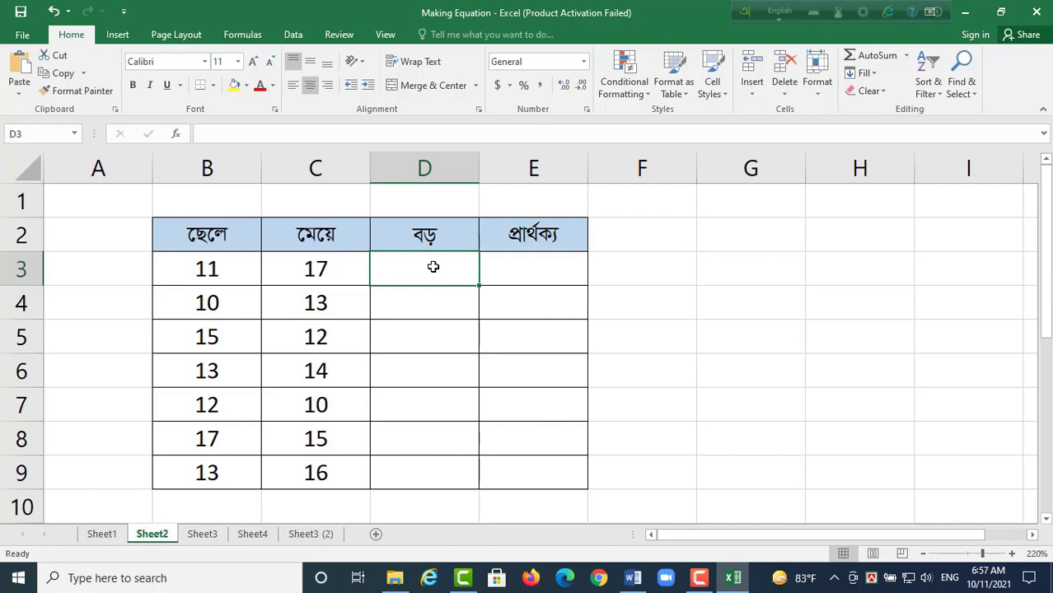
{"action": "type", "text": "=IF("}
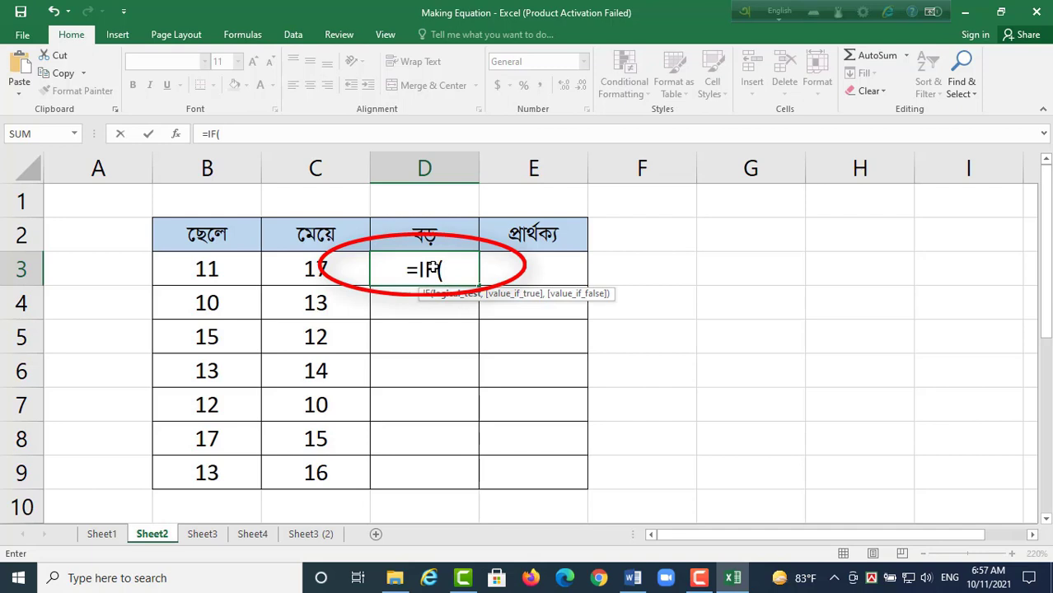
{"action": "type", "text": "B3>C3"}
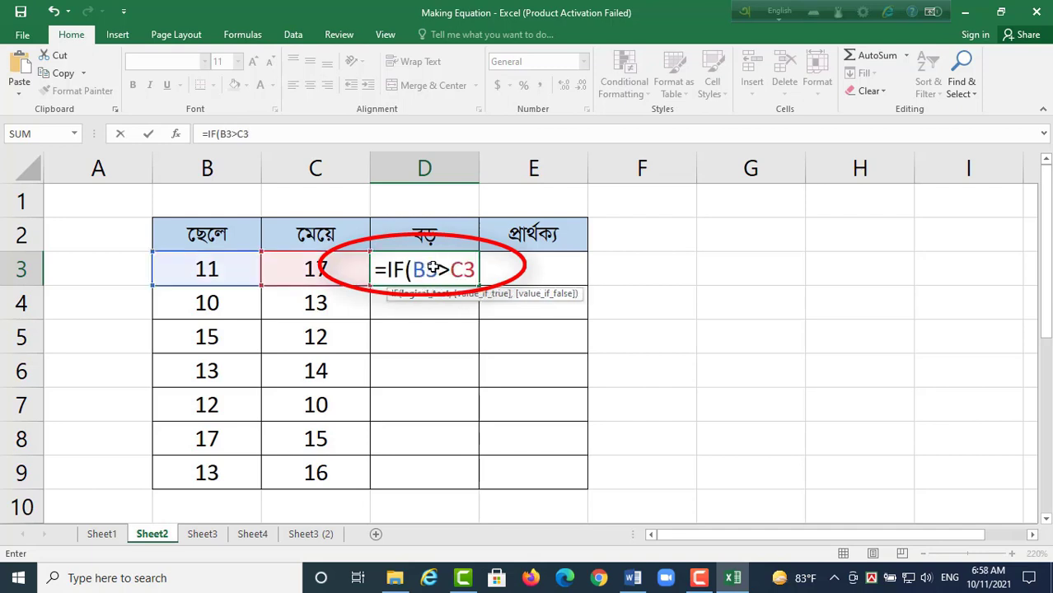
{"action": "type", "text": ","}
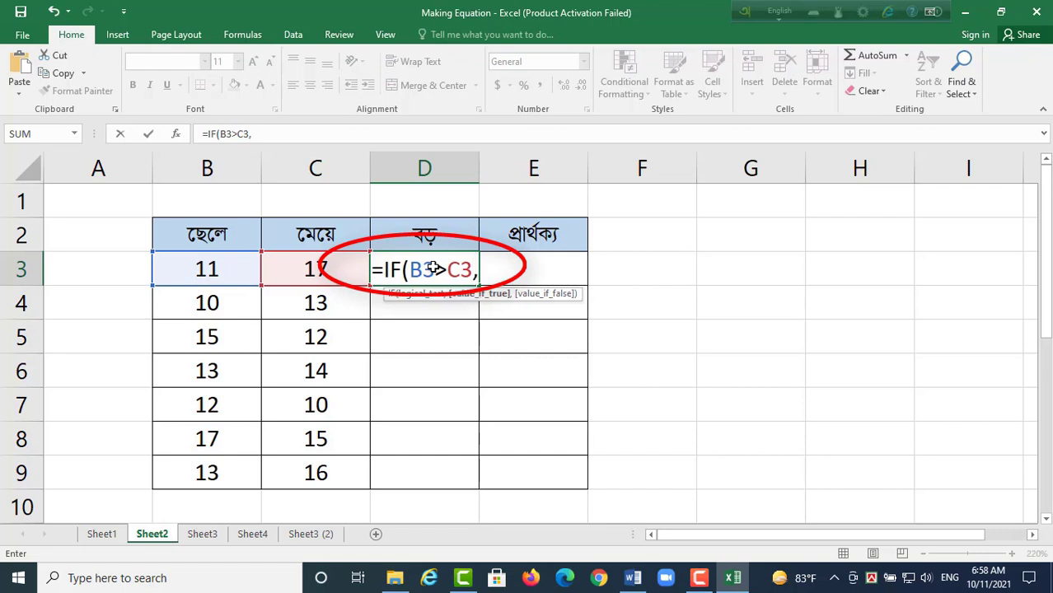
{"action": "type", "text": "B3"}
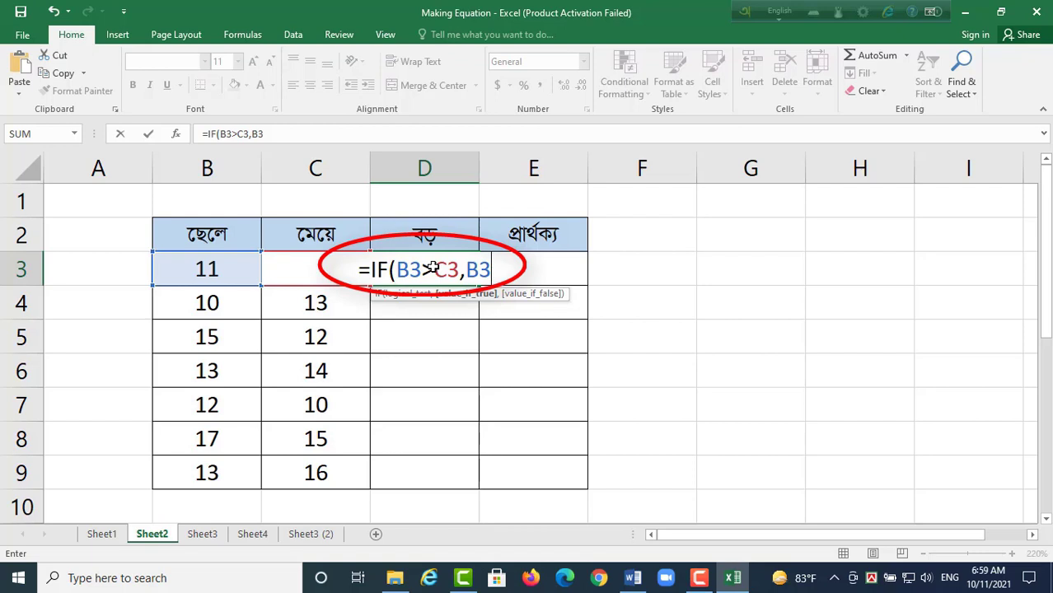
{"action": "type", "text": ","}
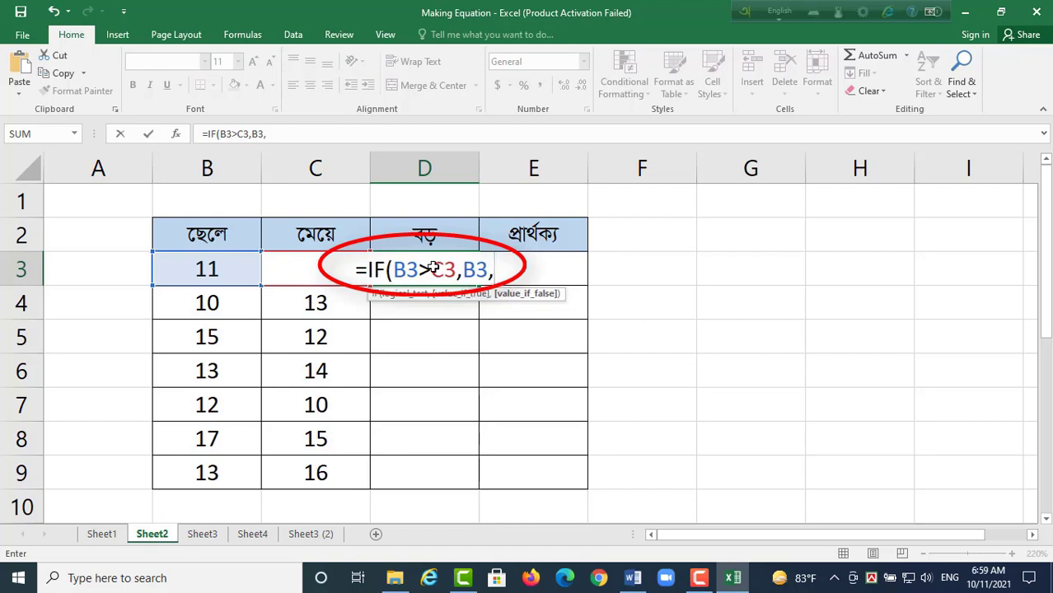
{"action": "type", "text": "C3)"}
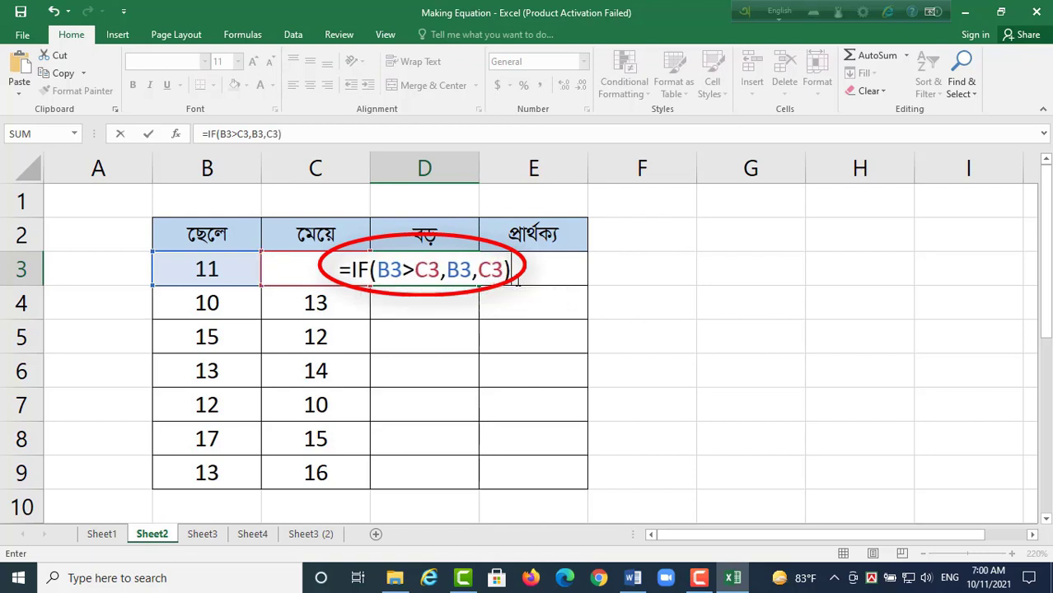
{"action": "key", "text": "Return"}
{"action": "left_click", "coordinate": [474, 281]}
{"action": "left_click_drag", "start_coordinate": [479, 285], "coordinate": [479, 482]}
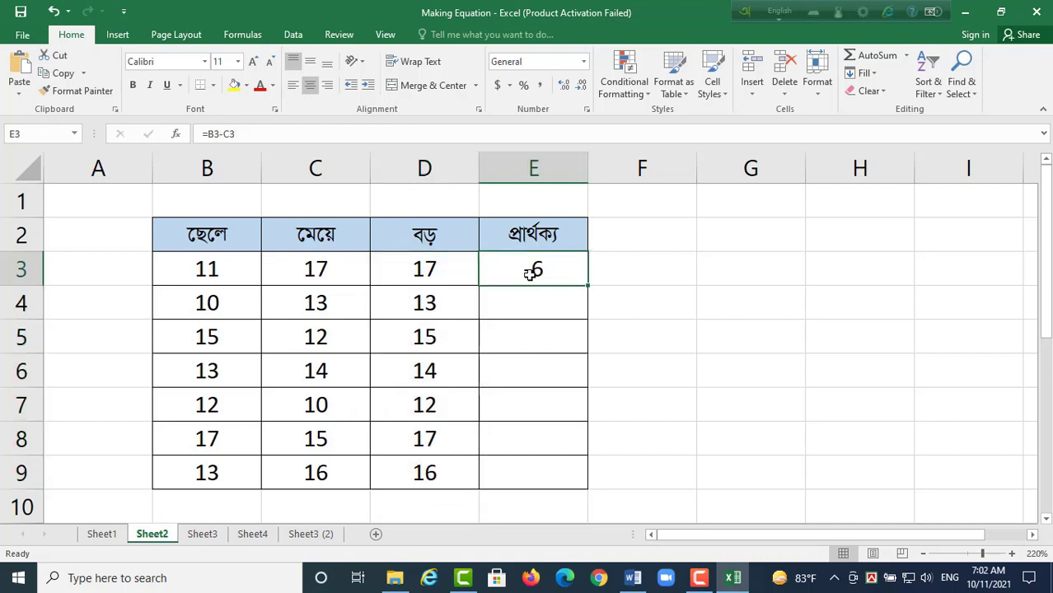
- Enter =IF(B3>C3,B3-C3,C3-B3) in E3 of Sheet2 for the positive difference, and fill it down through E9
{"action": "type", "text": "="}
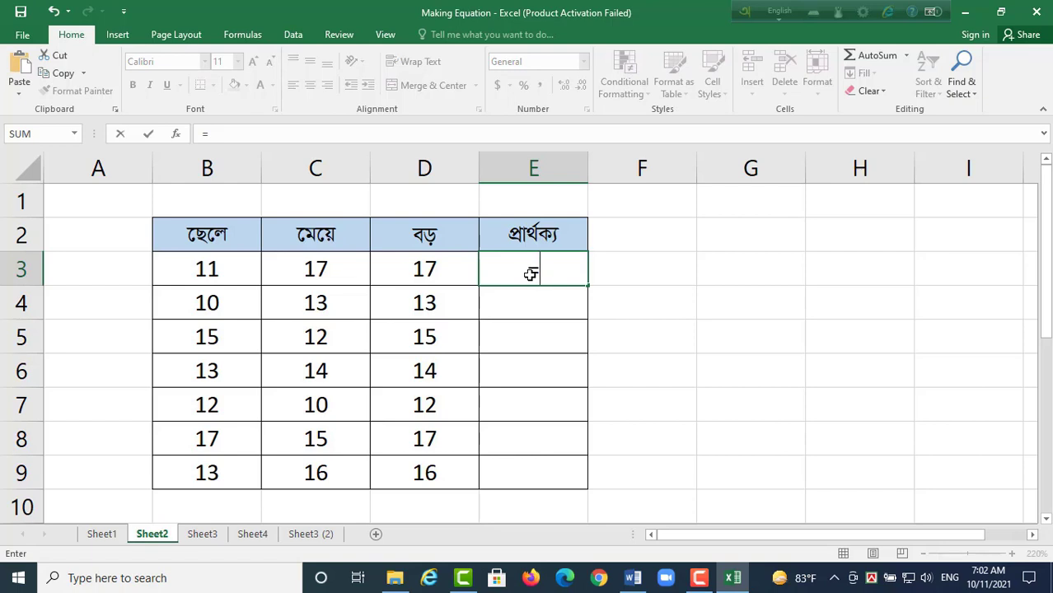
{"action": "left_click", "coordinate": [562, 272]}
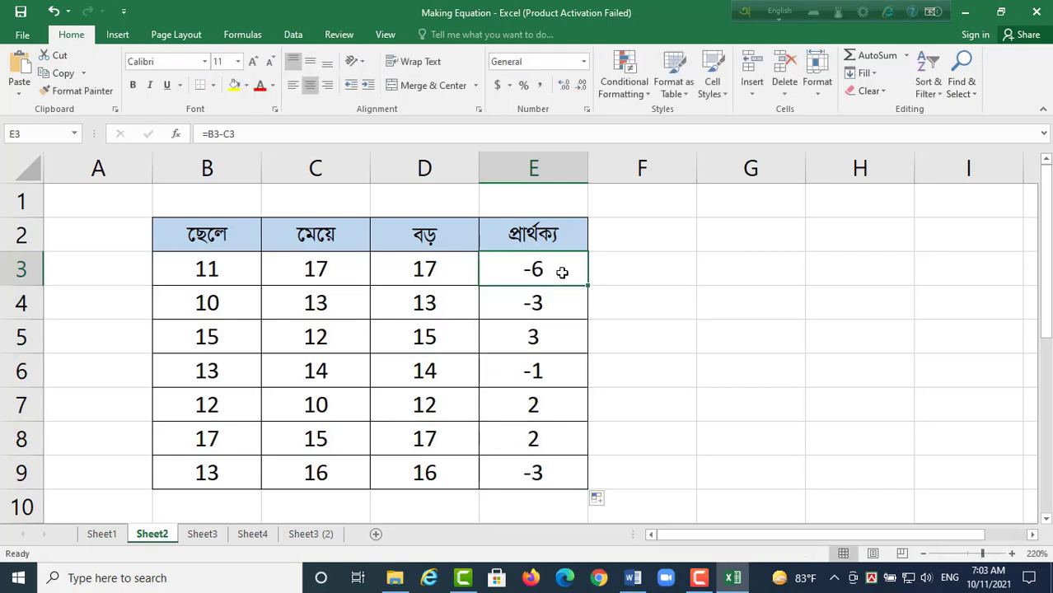
{"action": "double_click", "coordinate": [562, 273]}
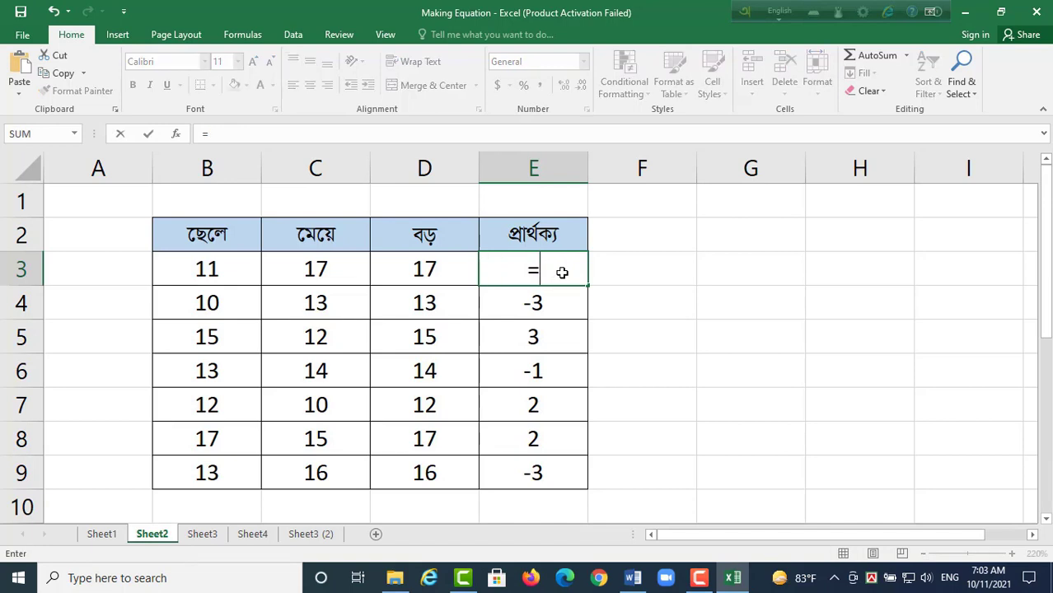
{"action": "type", "text": "IF(B3>C3"}
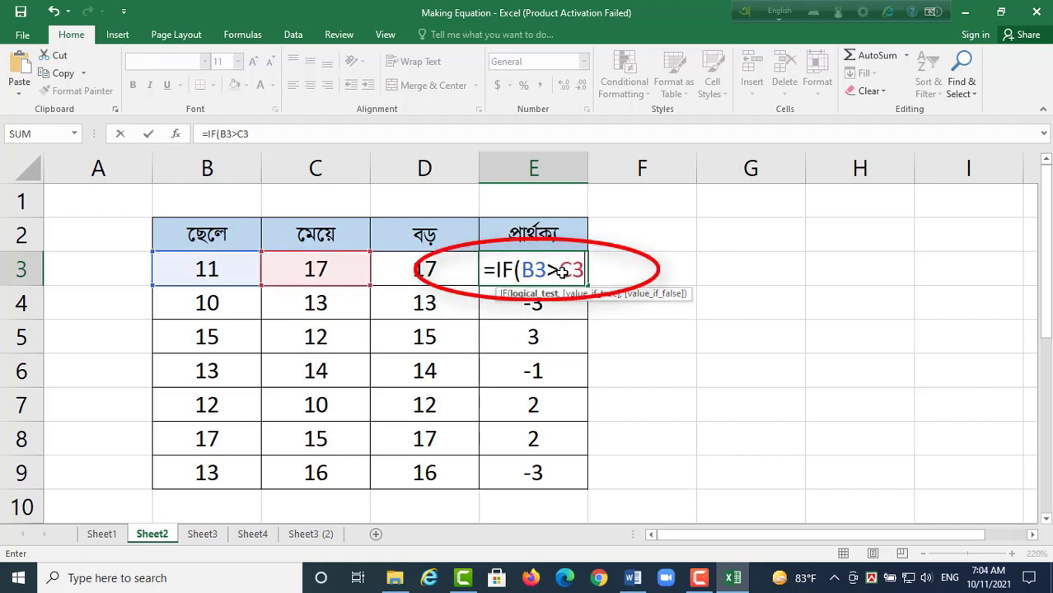
{"action": "type", "text": ","}
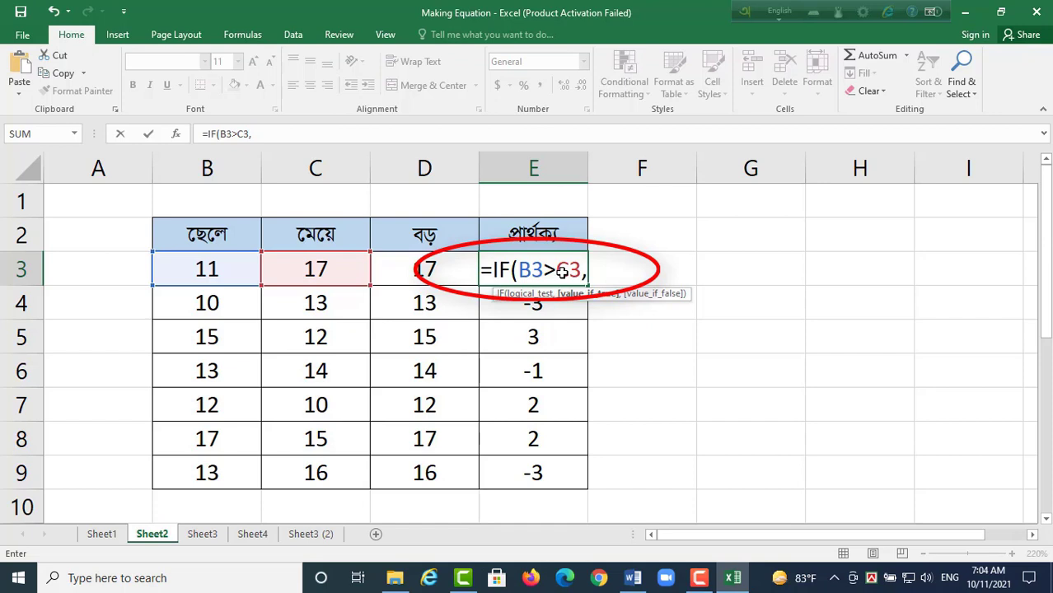
{"action": "type", "text": "B3"}
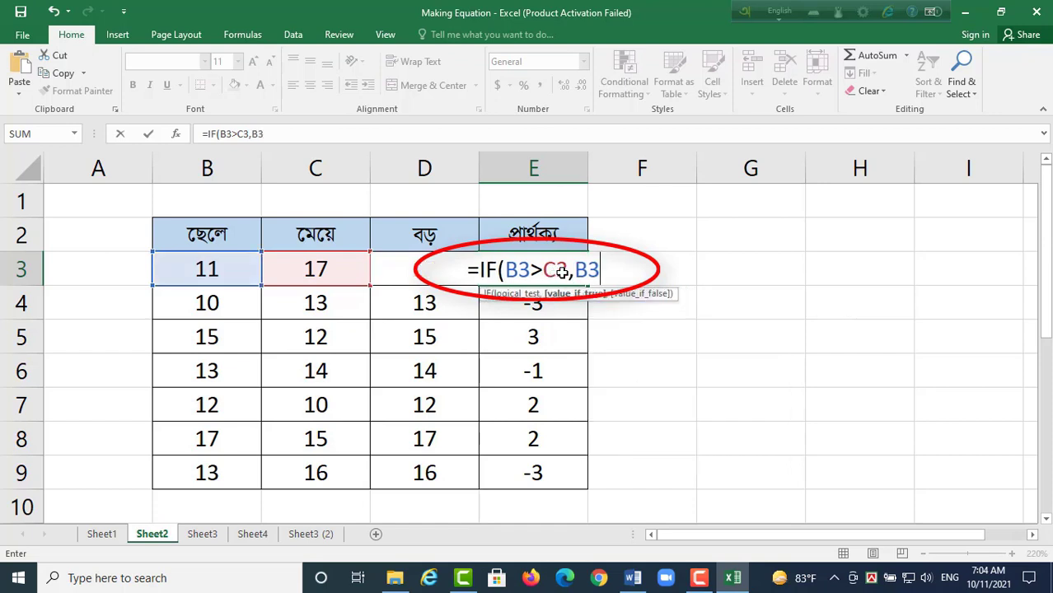
{"action": "type", "text": "-C"}
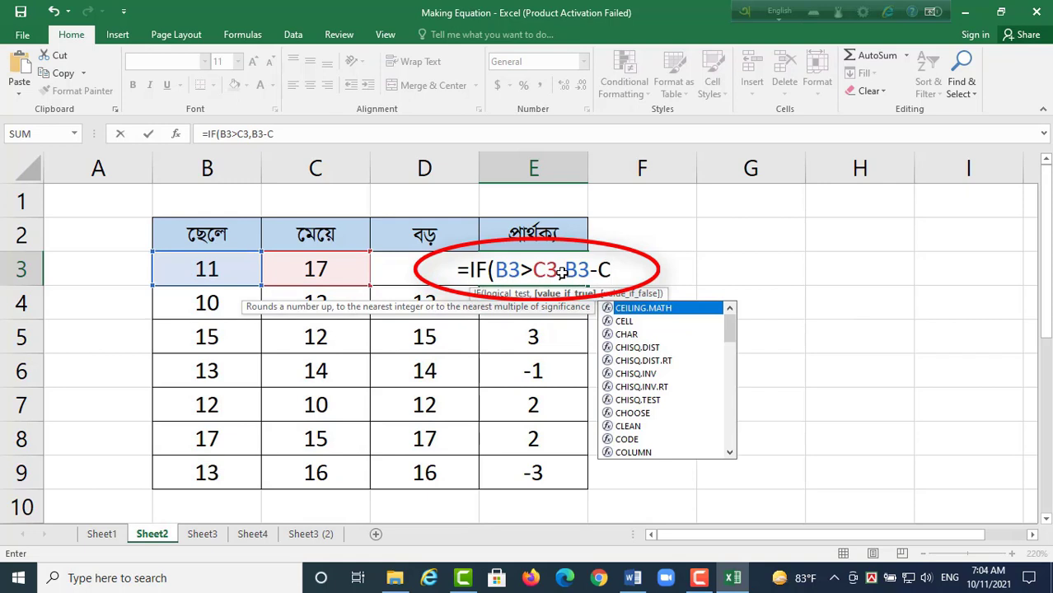
{"action": "type", "text": "3,C"}
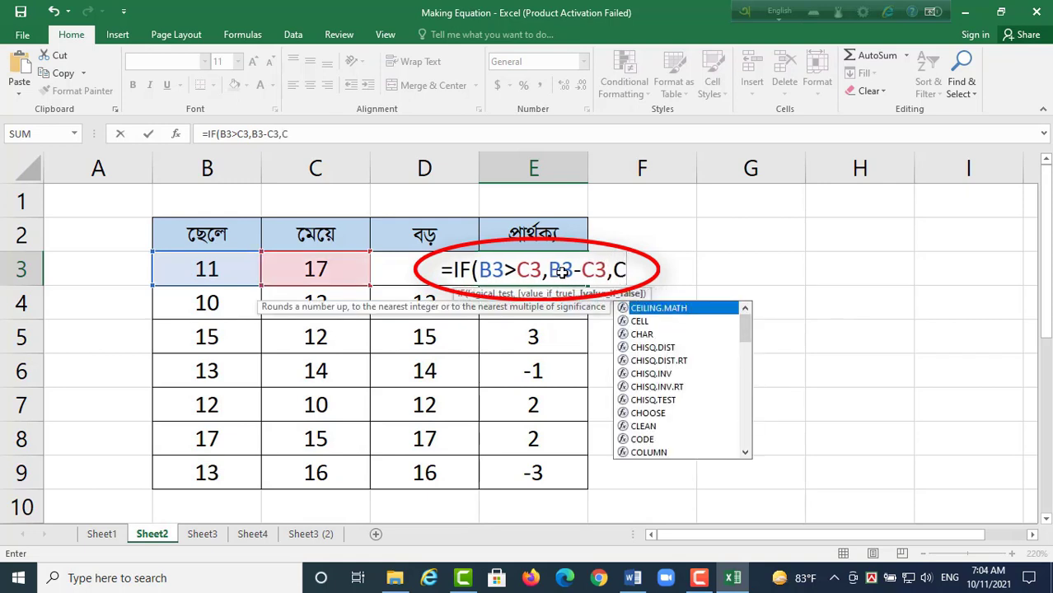
{"action": "type", "text": "3-B"}
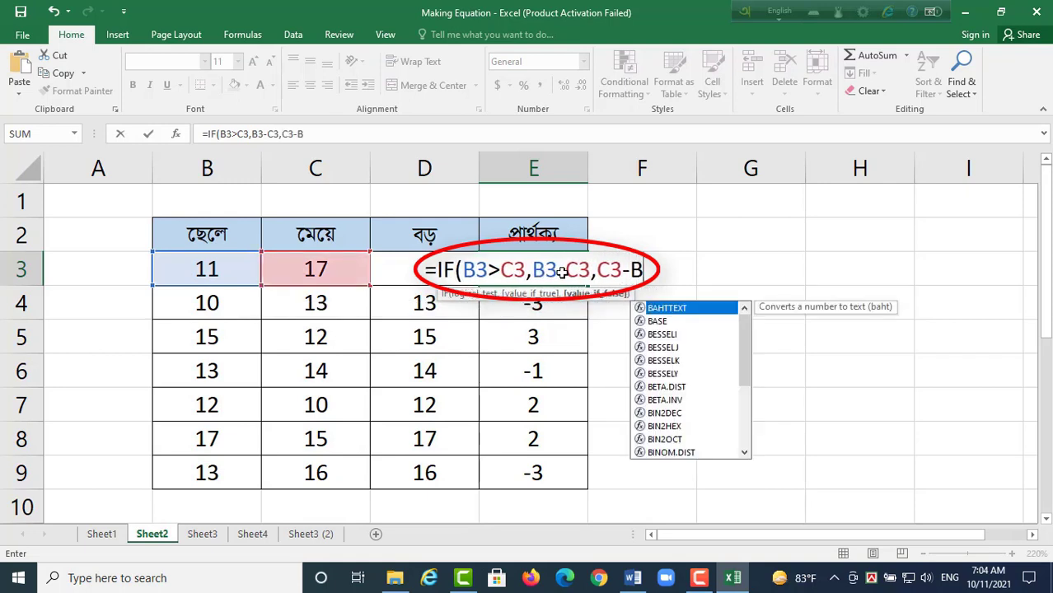
{"action": "type", "text": "3)"}
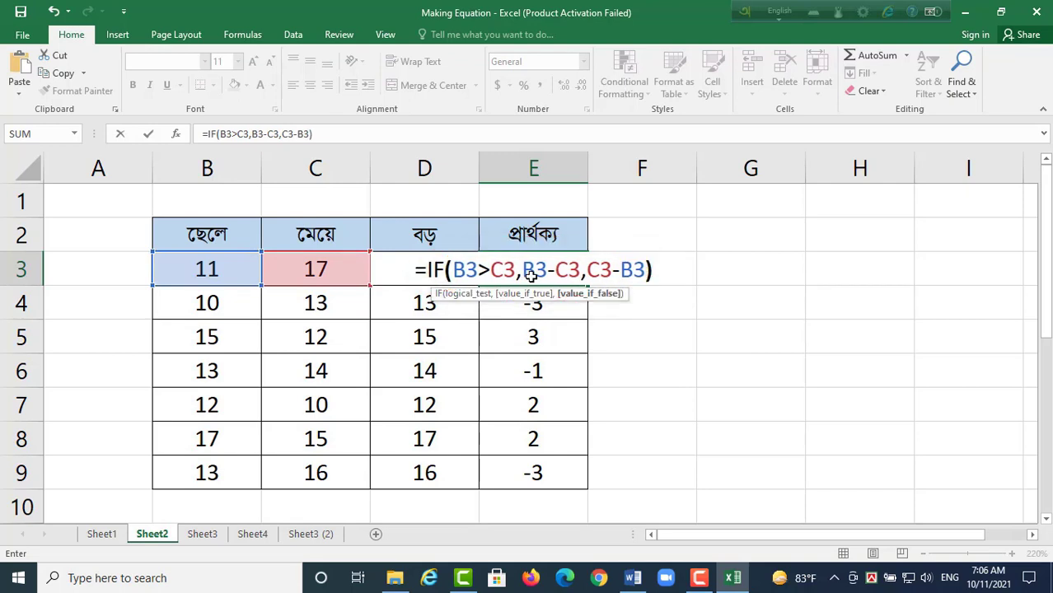
{"action": "key", "text": "Return"}
{"action": "left_click", "coordinate": [532, 275]}
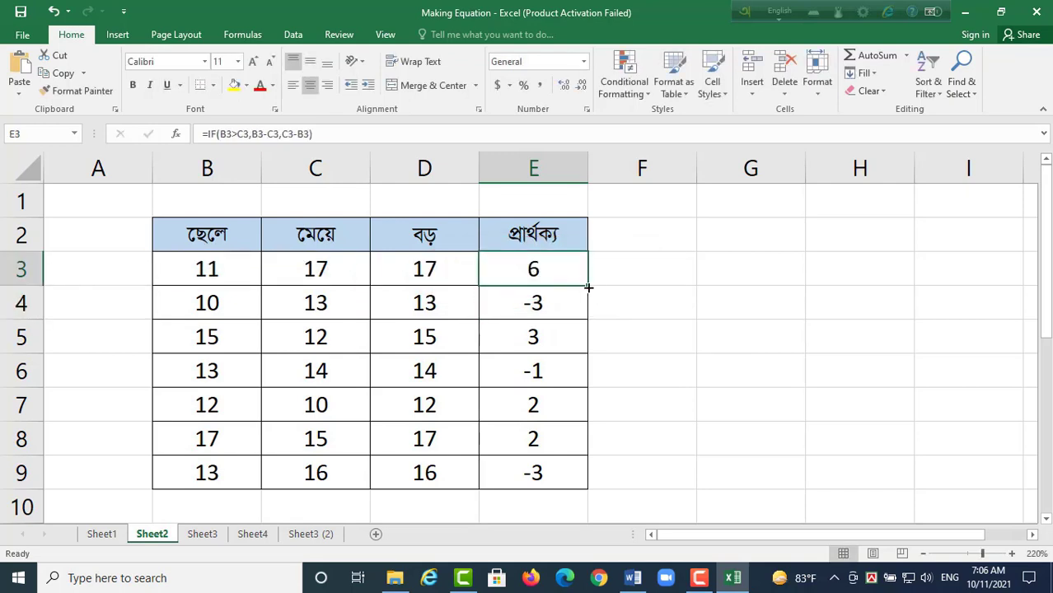
{"action": "left_click_drag", "start_coordinate": [588, 286], "coordinate": [582, 482]}
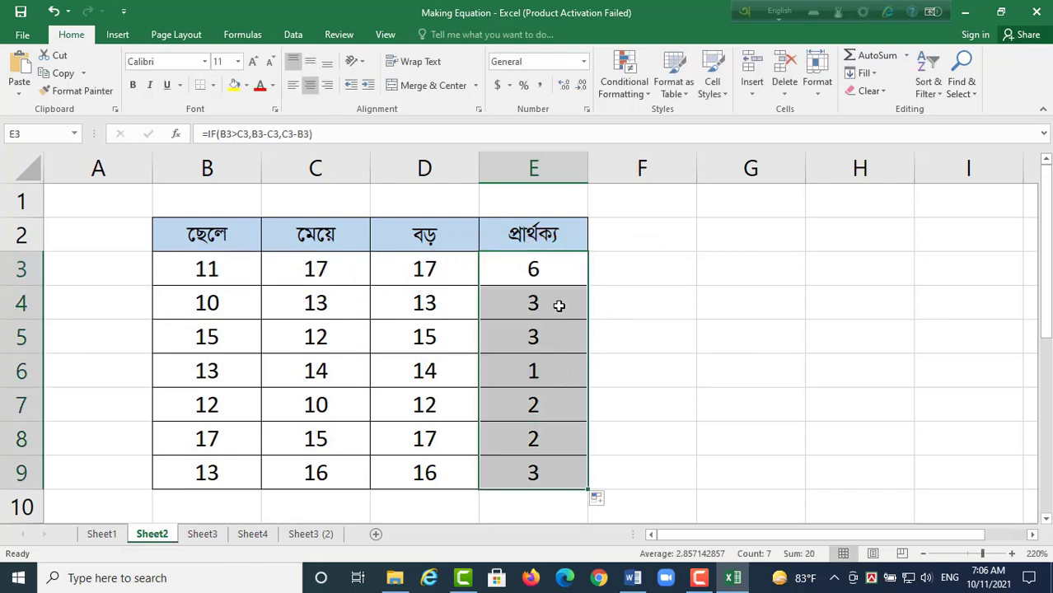